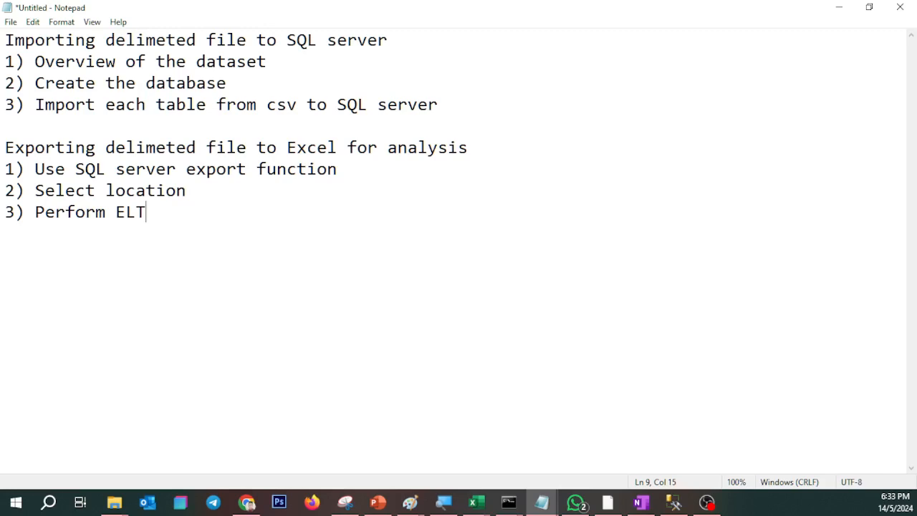
# Switch to Chrome and examine the BikeStores database diagram and the sales.stores table definition on the sample database page.
pyautogui.click(247, 501)
pyautogui.click(523, 47)
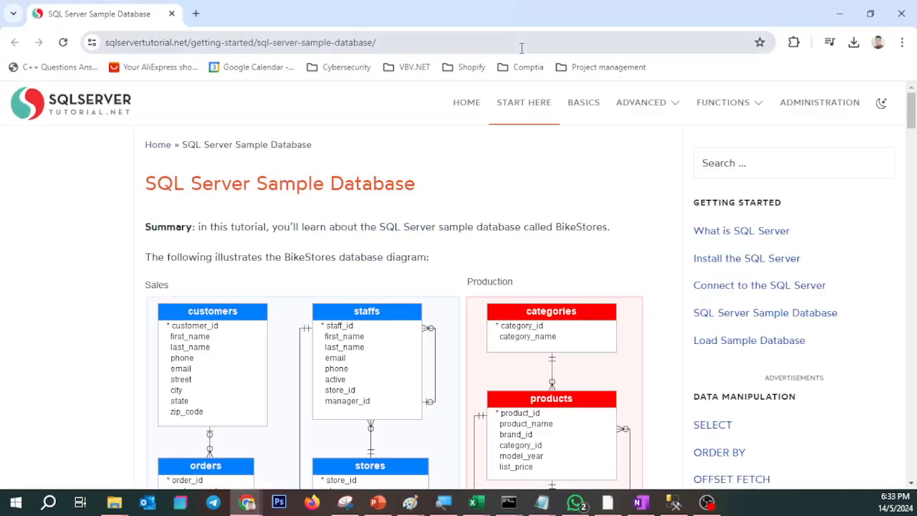
pyautogui.scroll(-4, 492, 184)
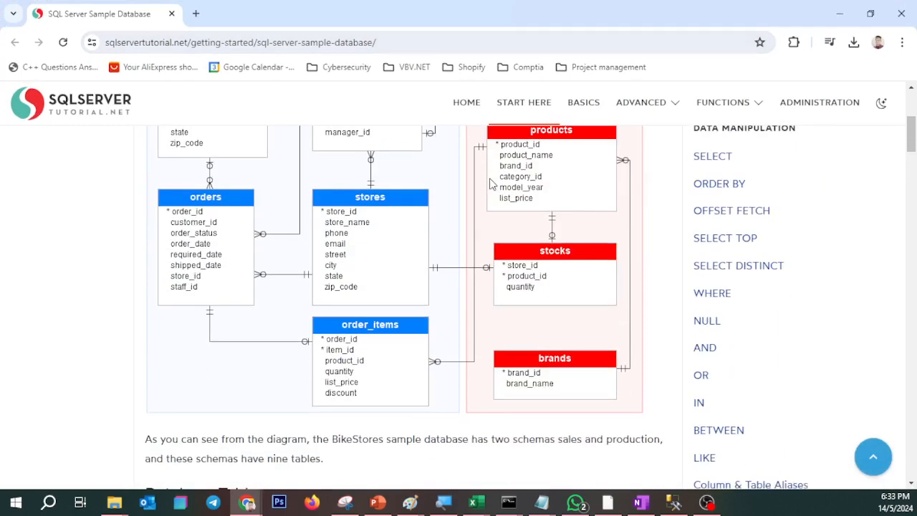
pyautogui.scroll(-4, 491, 184)
pyautogui.scroll(6, 491, 184)
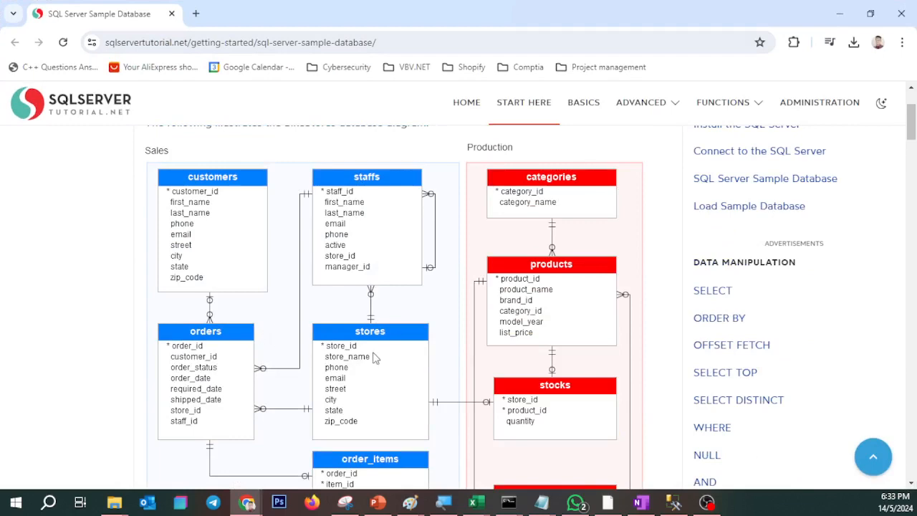
pyautogui.scroll(-1, 374, 356)
pyautogui.scroll(2, 504, 299)
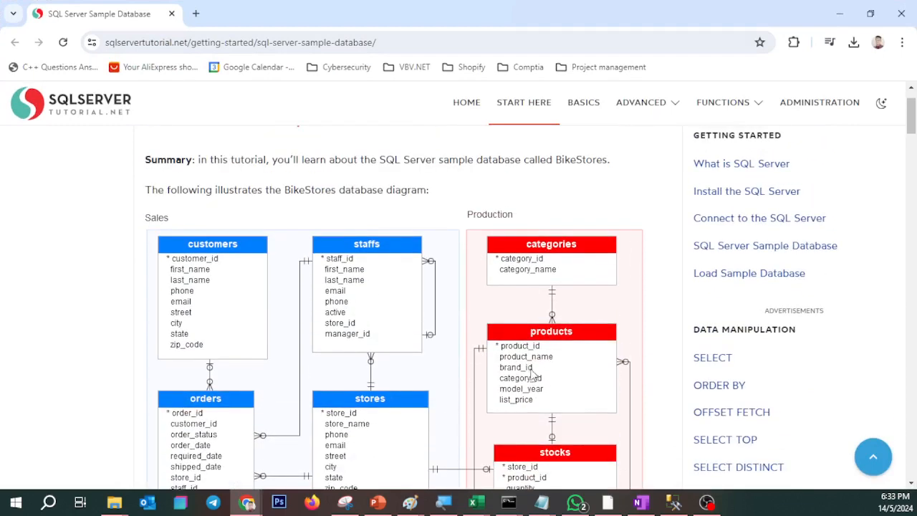
pyautogui.scroll(-2, 531, 371)
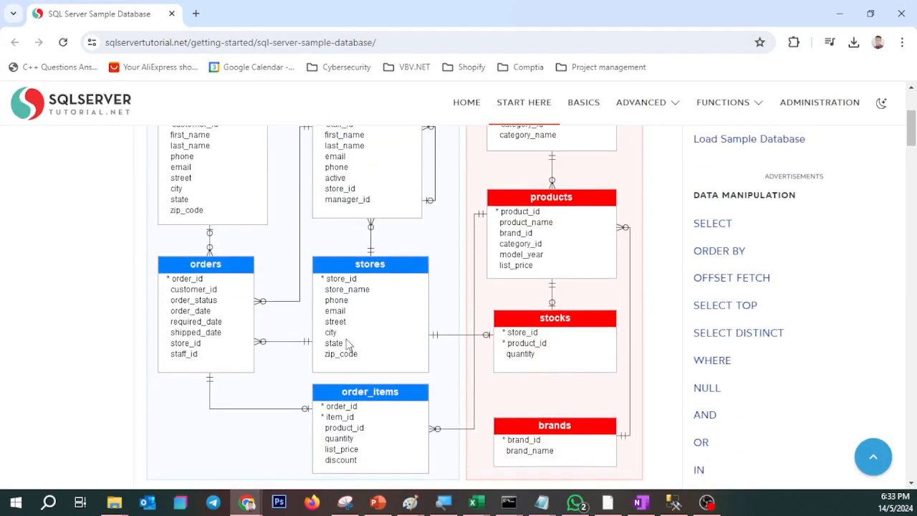
pyautogui.scroll(1, 354, 335)
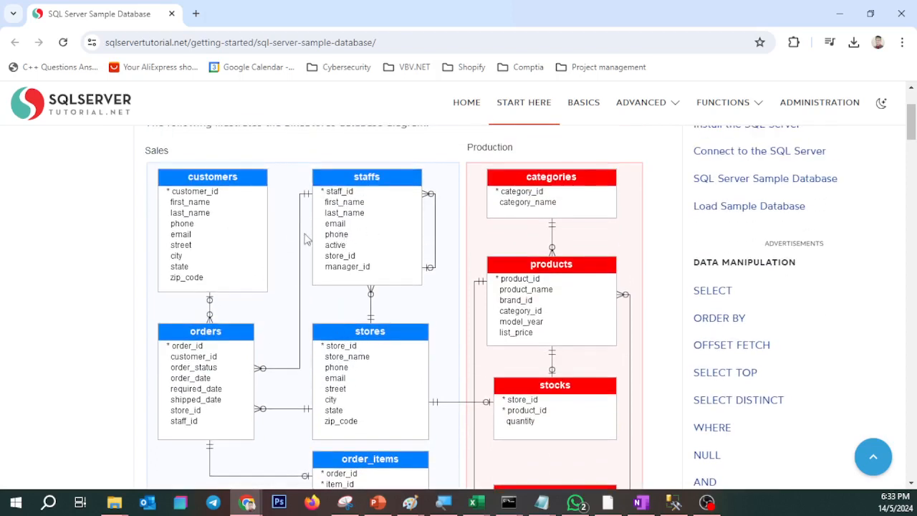
pyautogui.scroll(-2, 422, 364)
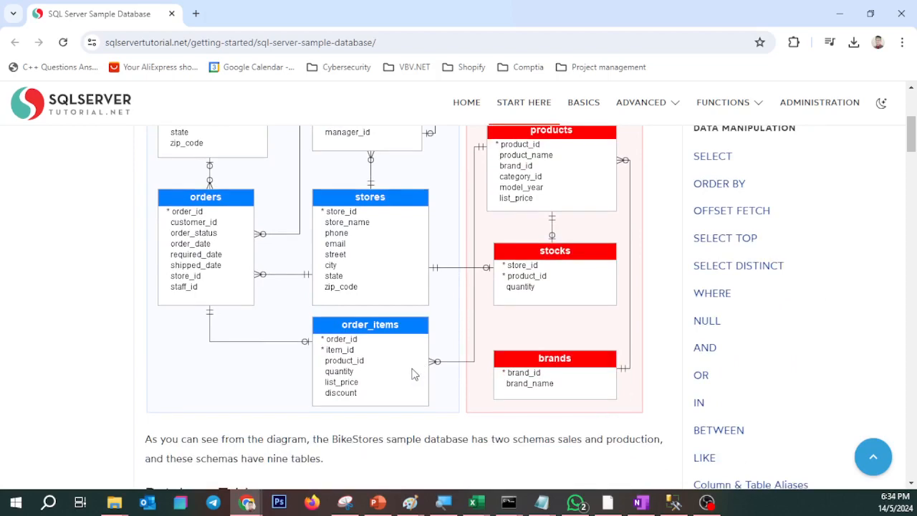
pyautogui.scroll(-4, 378, 366)
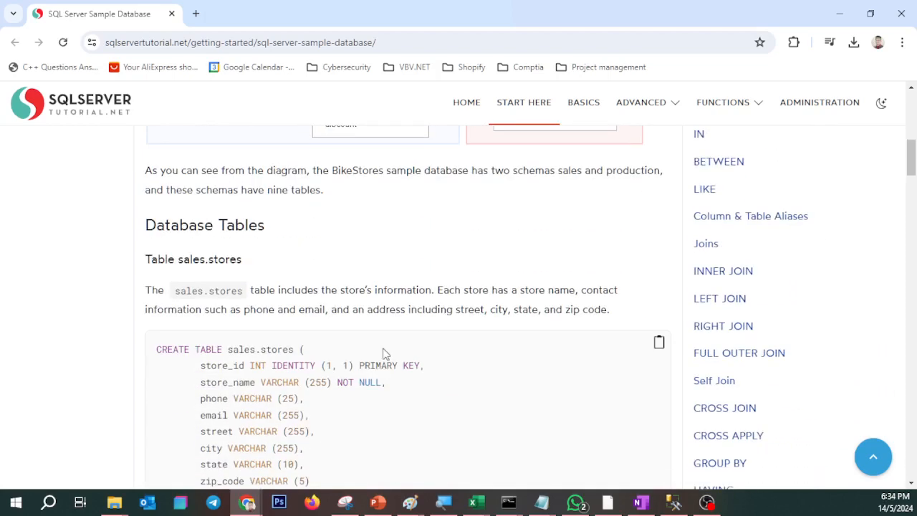
pyautogui.scroll(-2, 384, 353)
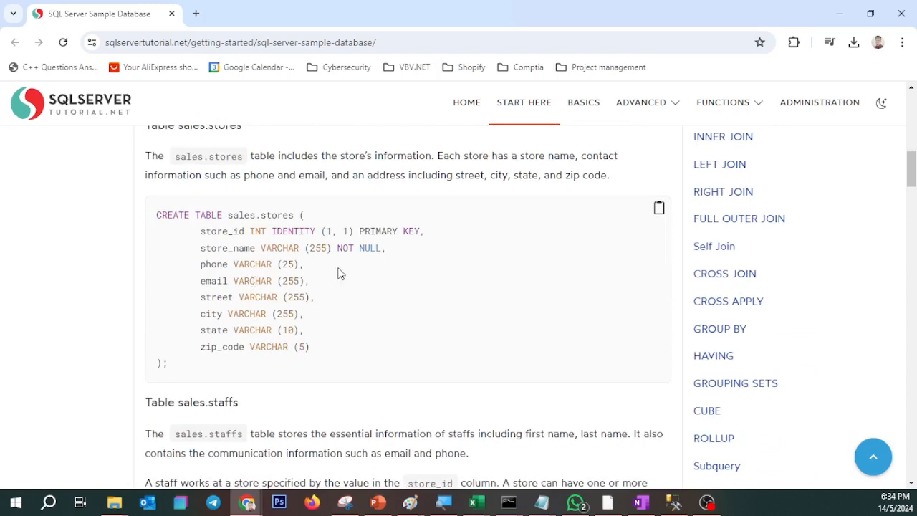
# Copy the sample database page's URL and paste it below the "Perform ELT" line of the Notepad outline, after a blank line.
pyautogui.moveTo(398, 45); pyautogui.dragTo(105, 41)
pyautogui.hotkey('ctrl', 'c')
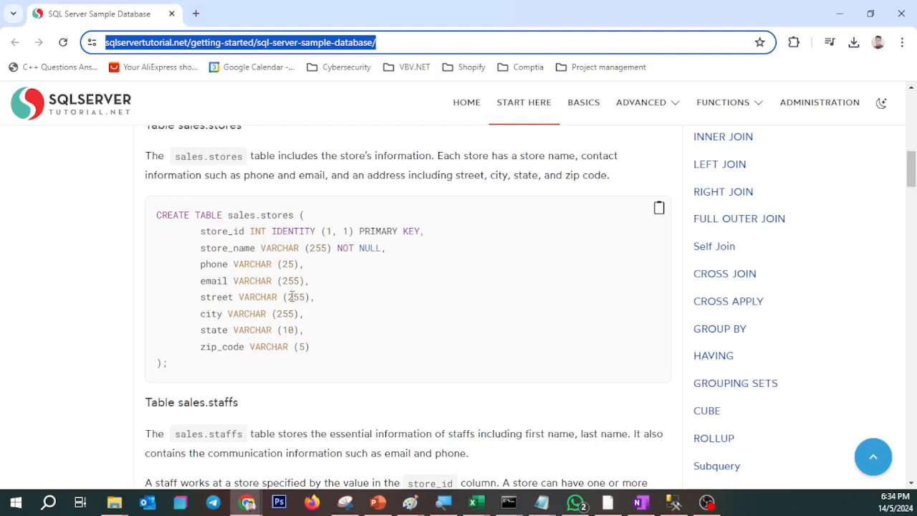
pyautogui.scroll(-2, 292, 297)
pyautogui.scroll(2, 287, 265)
pyautogui.click(542, 501)
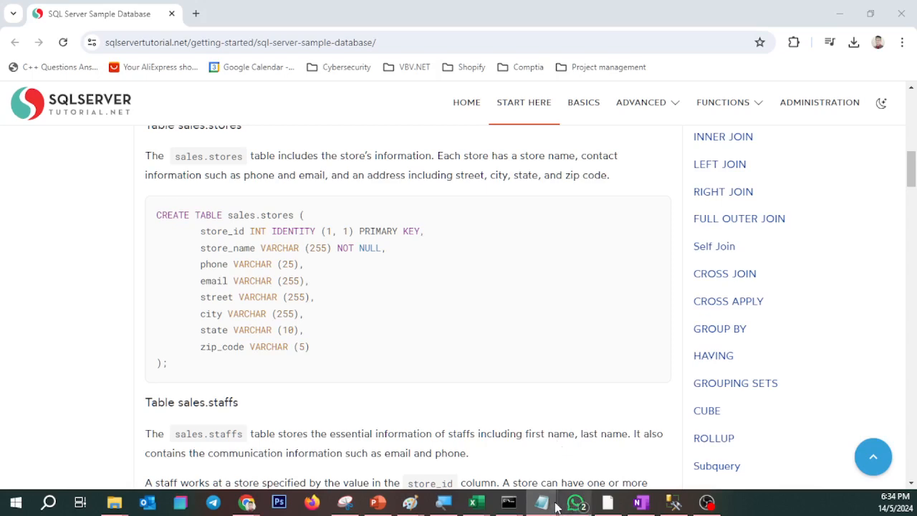
pyautogui.moveTo(577, 500)
pyautogui.moveTo(542, 501)
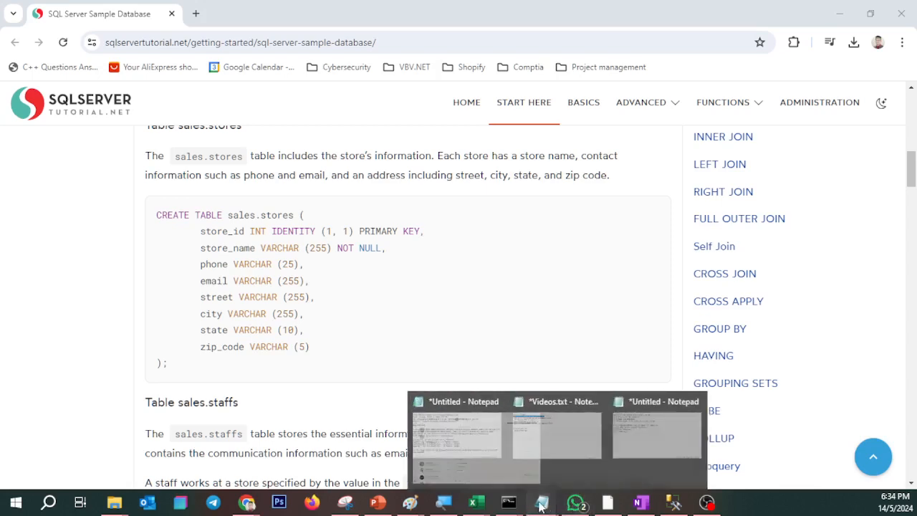
pyautogui.click(398, 441)
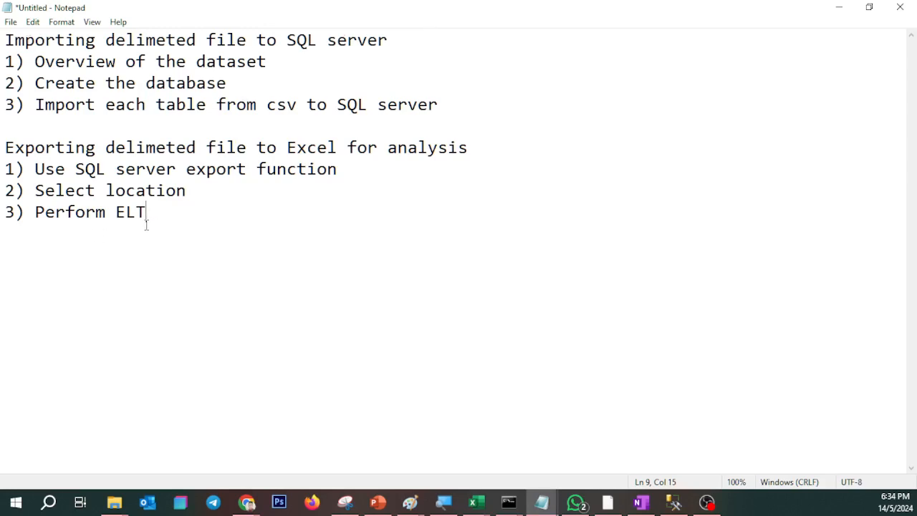
pyautogui.press('Return')
pyautogui.press('Return')
pyautogui.hotkey('ctrl', 'v')
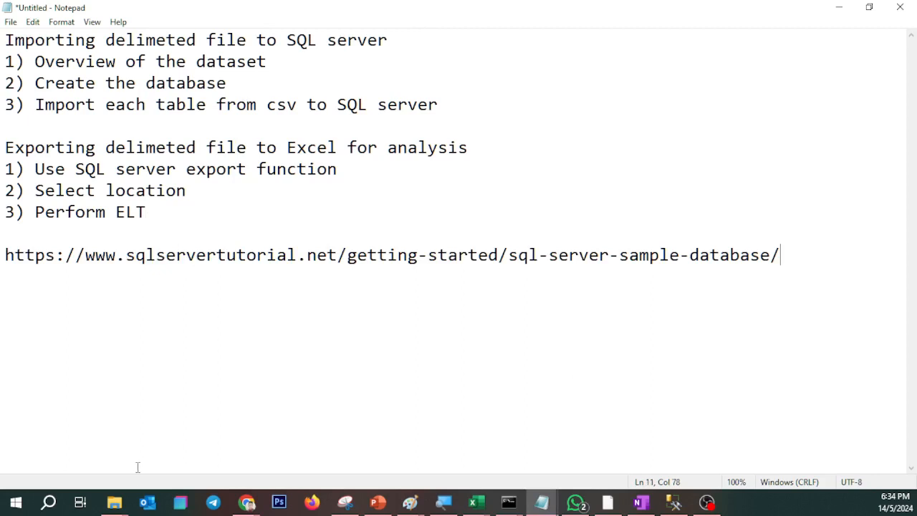
# Look over the CSV files in the Bike Store folder and review the dataset overview and database creation items in the Notepad outline.
pyautogui.moveTo(114, 501)
pyautogui.click(99, 460)
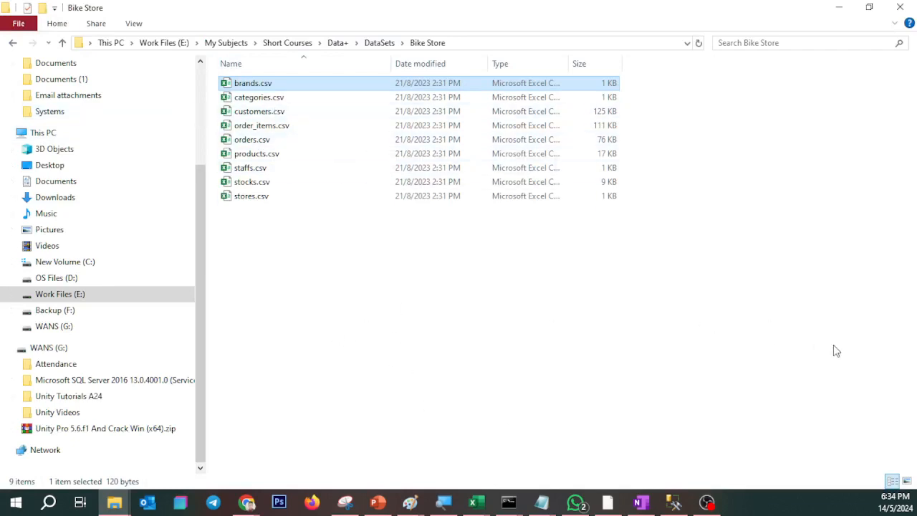
pyautogui.moveTo(546, 506)
pyautogui.click(693, 442)
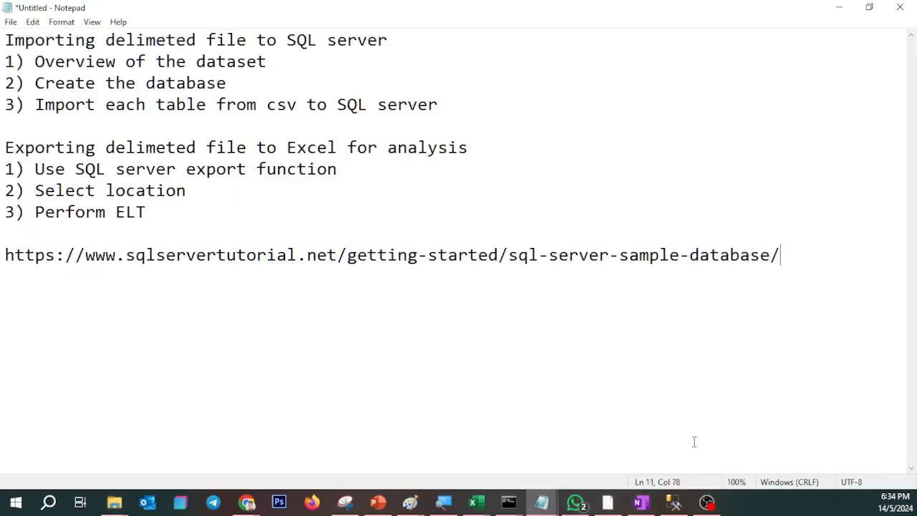
pyautogui.moveTo(286, 65); pyautogui.dragTo(34, 63)
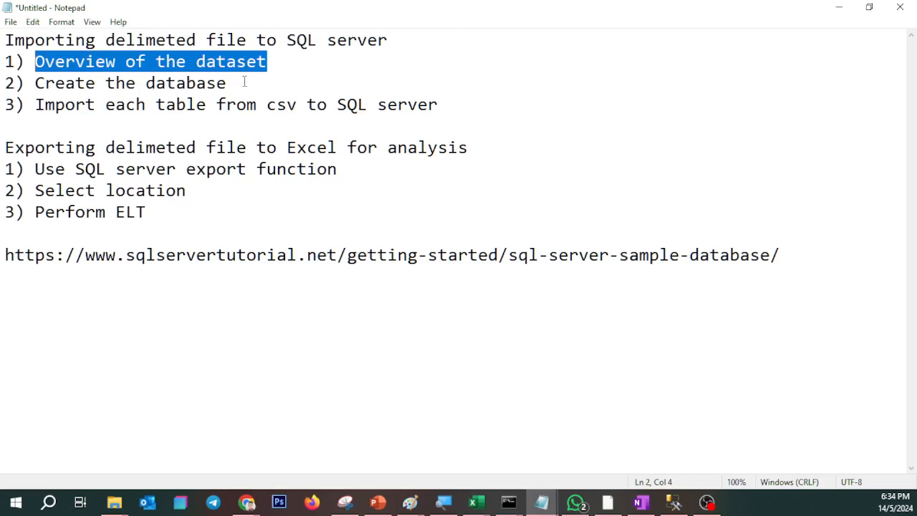
pyautogui.moveTo(244, 82); pyautogui.dragTo(34, 83)
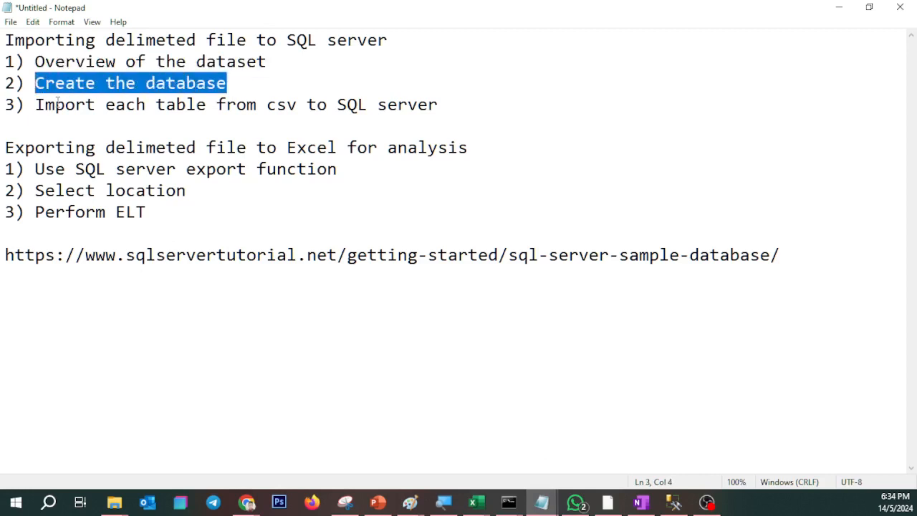
# Open a new query in SQL Server Management Studio with the comment "//create a database" and the start of a "create database" statement.
pyautogui.click(674, 502)
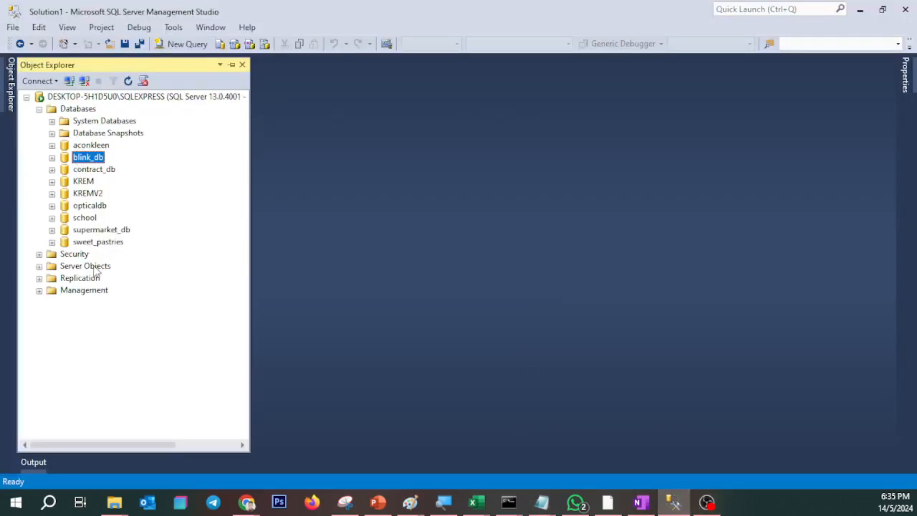
pyautogui.click(180, 45)
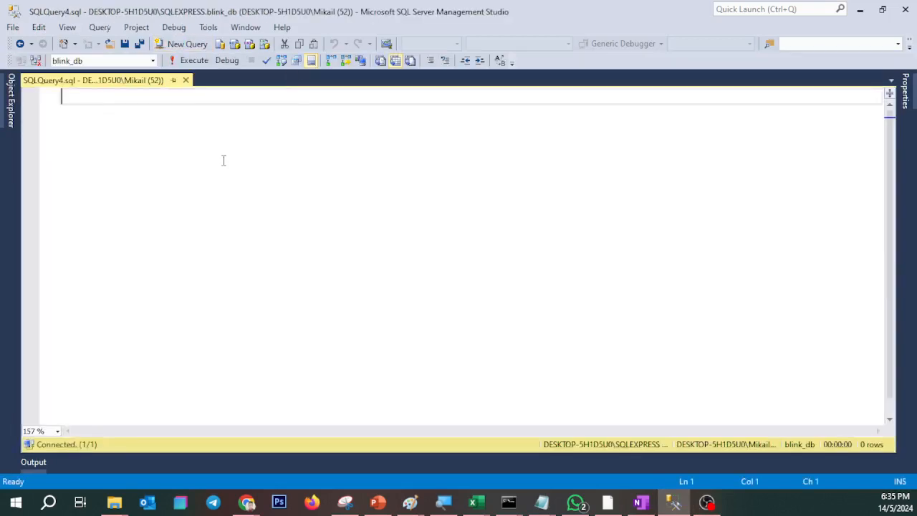
pyautogui.write('//creat')
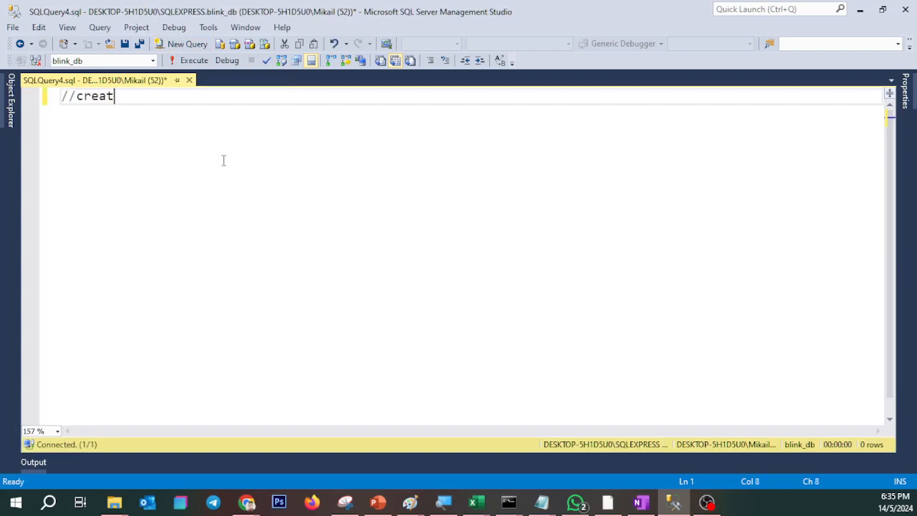
pyautogui.write('e a databas')
pyautogui.write('e')
pyautogui.press('Return')
pyautogui.write('crea')
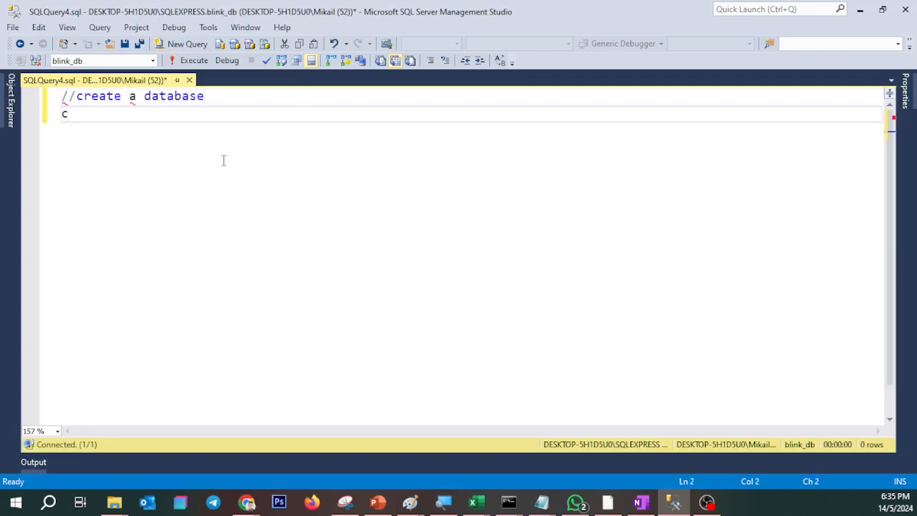
pyautogui.write('te database')
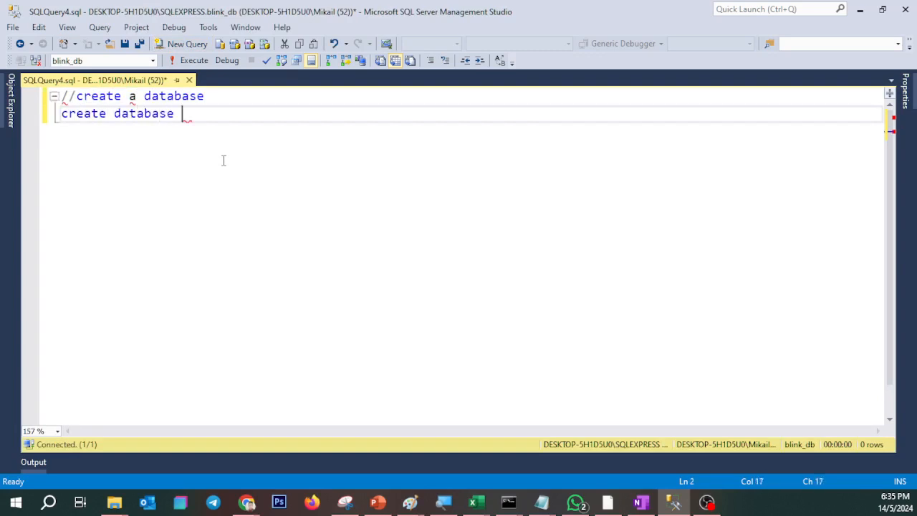
# Rewrite the first line as the block comment "/* create a database */".
pyautogui.press('Up')
pyautogui.press('Left')
pyautogui.press('Left')
pyautogui.press('Left')
pyautogui.press('Left')
pyautogui.press('Left')
pyautogui.press('Left')
pyautogui.press('Left')
pyautogui.press('Left')
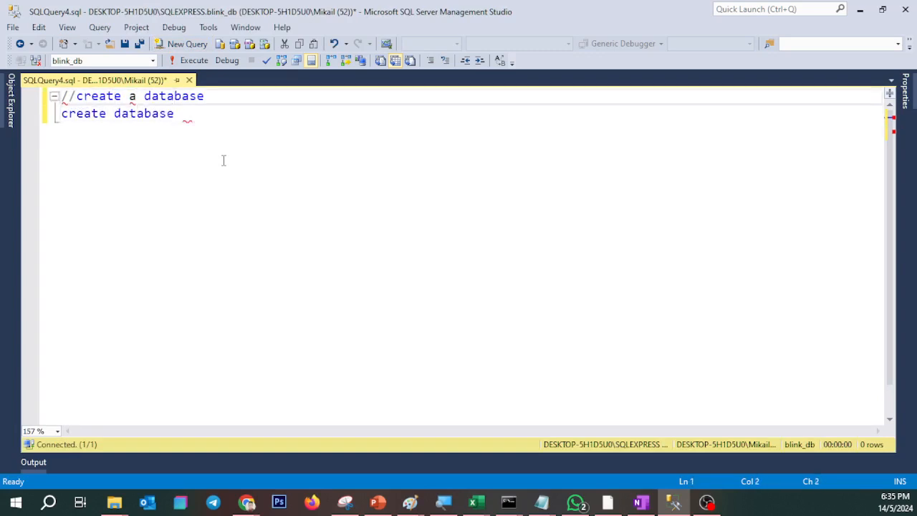
pyautogui.press('BackSpace')
pyautogui.write('*')
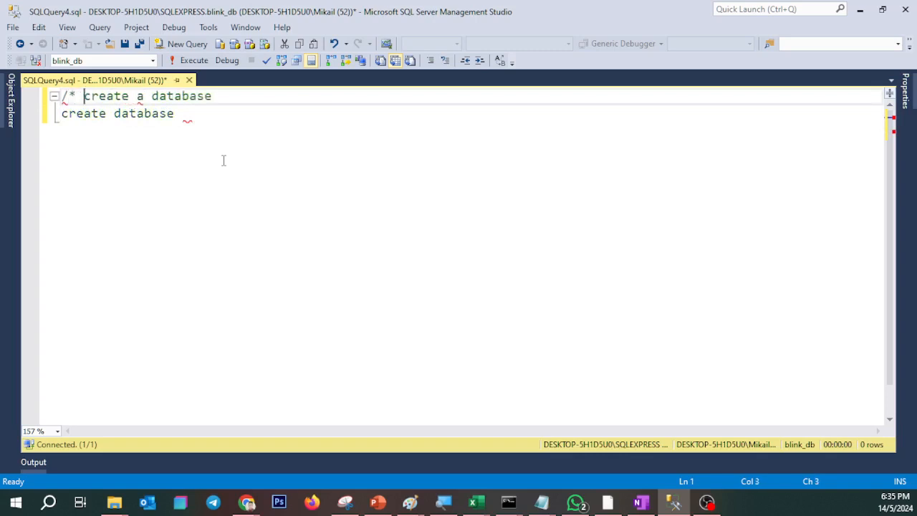
pyautogui.press('Right')
pyautogui.press('Right')
pyautogui.press('Right')
pyautogui.press('Right')
pyautogui.press('Right')
pyautogui.press('Right')
pyautogui.press('Right')
pyautogui.press('Right')
pyautogui.press('Right')
pyautogui.press('Right')
pyautogui.press('Right')
pyautogui.press('Right')
pyautogui.press('Right')
pyautogui.press('Right')
pyautogui.press('Right')
pyautogui.press('Right')
pyautogui.write('*/')
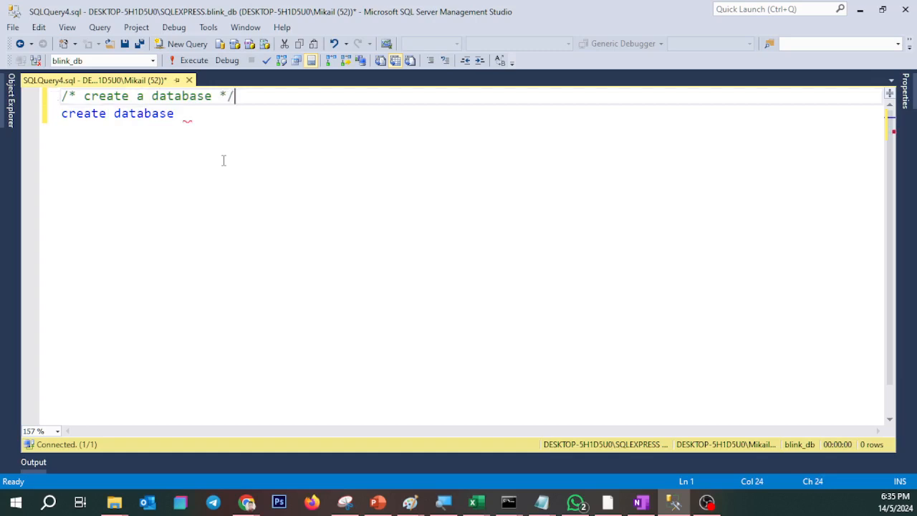
# Complete the statement as "create database bikeStoreDB;" and execute the query.
pyautogui.press('Down')
pyautogui.write('biko')
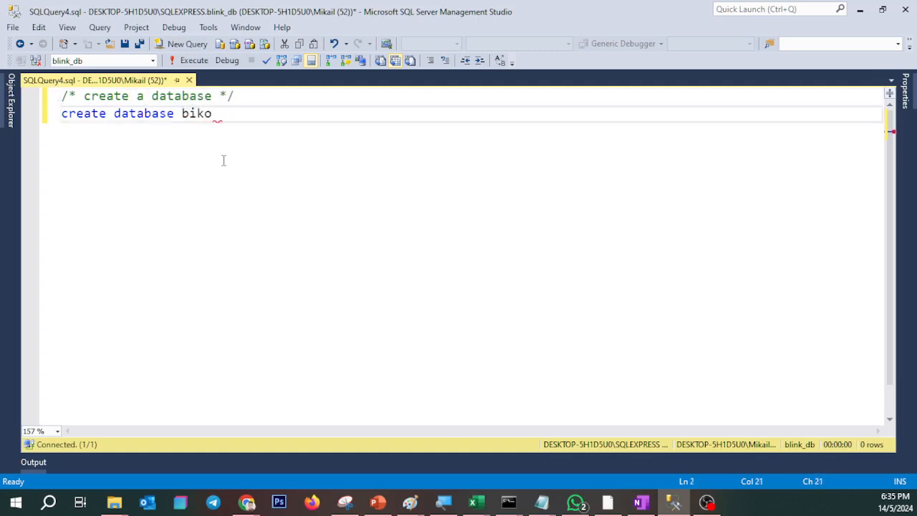
pyautogui.press('BackSpace')
pyautogui.write('eStoreDB;')
pyautogui.moveTo(280, 113); pyautogui.dragTo(266, 113)
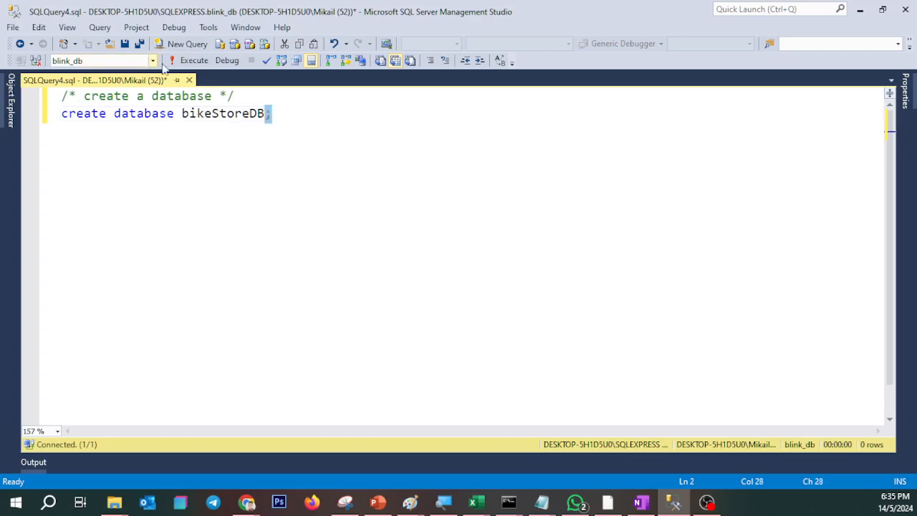
pyautogui.click(193, 62)
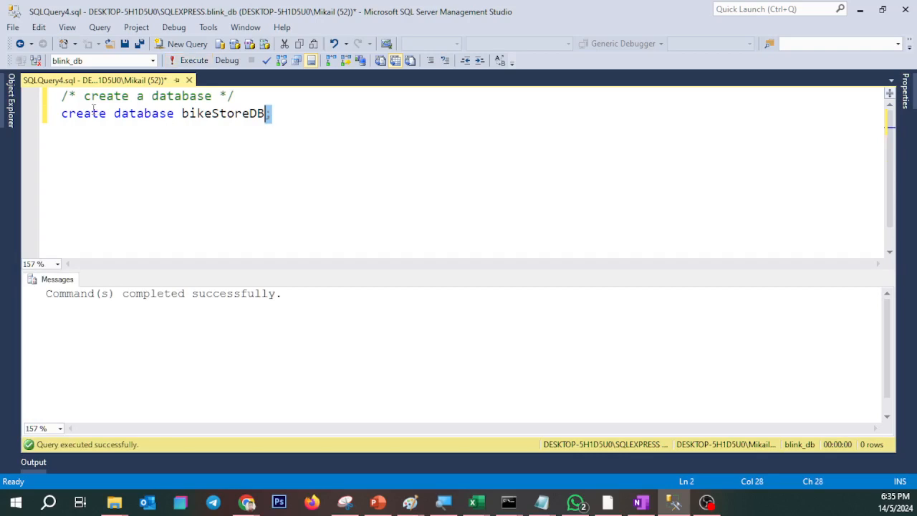
# Try to refresh the database list in Object Explorer and dismiss the error message.
pyautogui.click(10, 106)
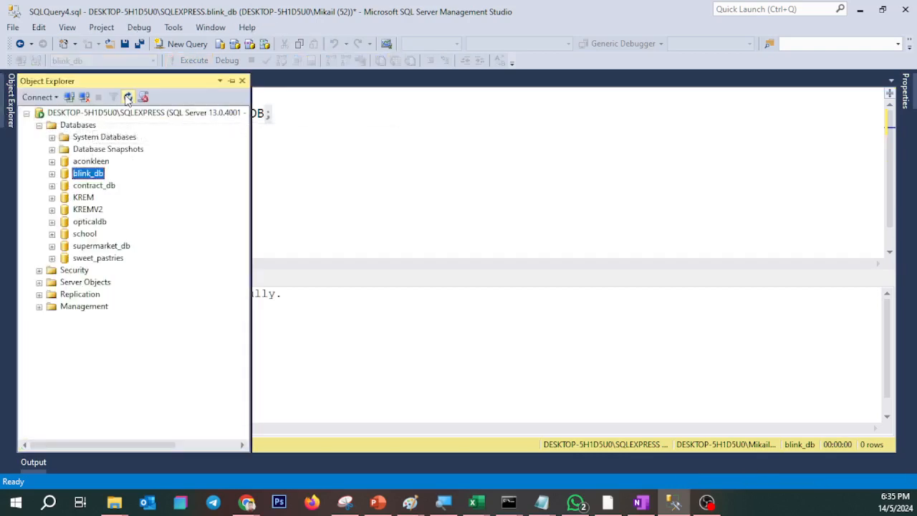
pyautogui.click(129, 98)
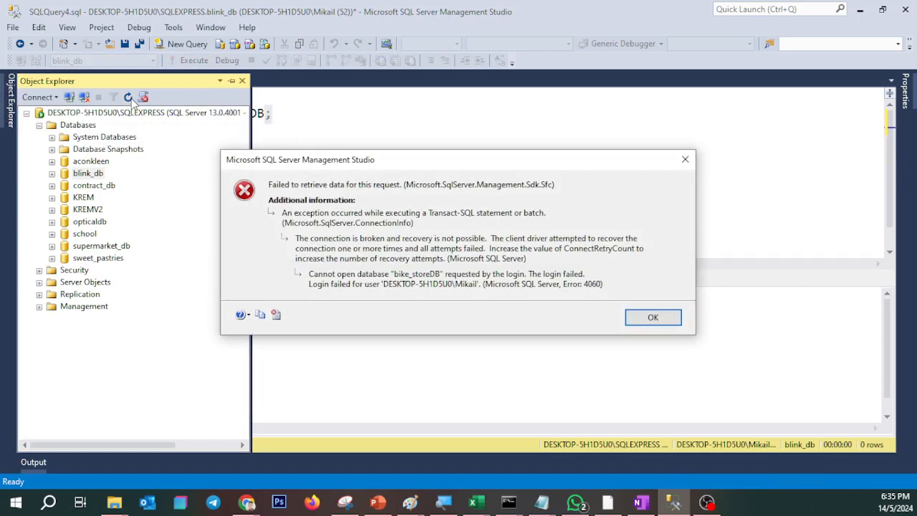
pyautogui.click(651, 317)
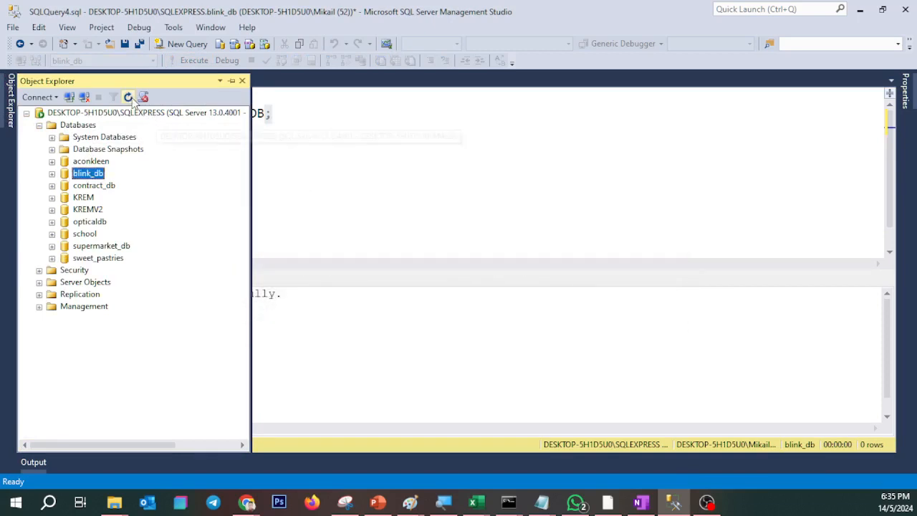
# Reconnect to the SQLEXPRESS database engine with Windows Authentication, refresh Object Explorer and dismiss the error message.
pyautogui.click(39, 98)
pyautogui.click(57, 115)
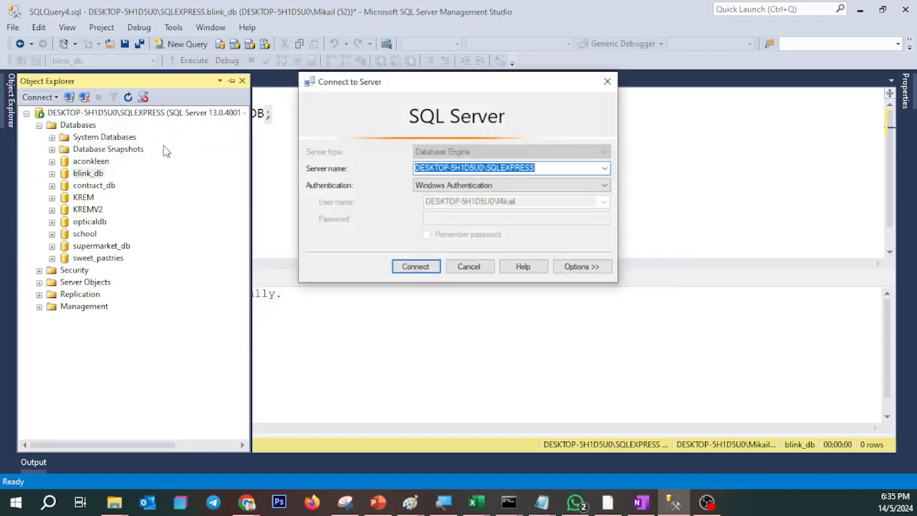
pyautogui.click(410, 266)
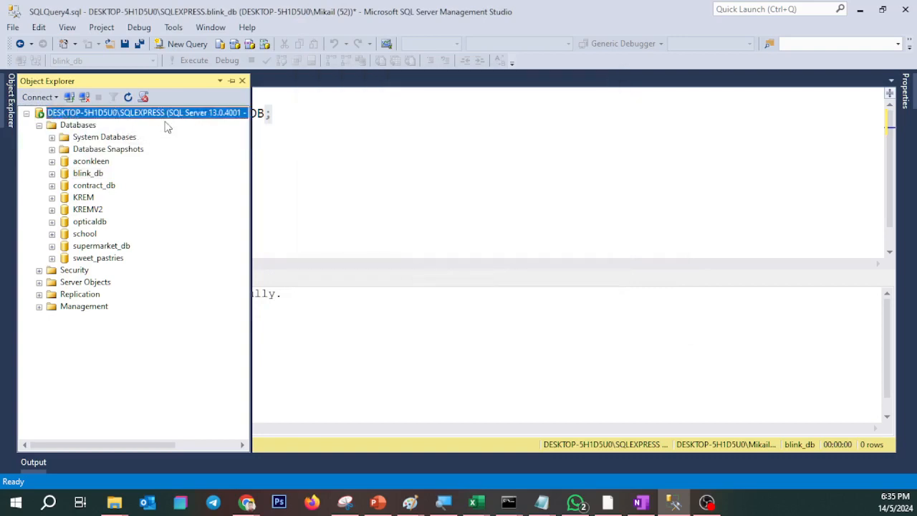
pyautogui.click(128, 98)
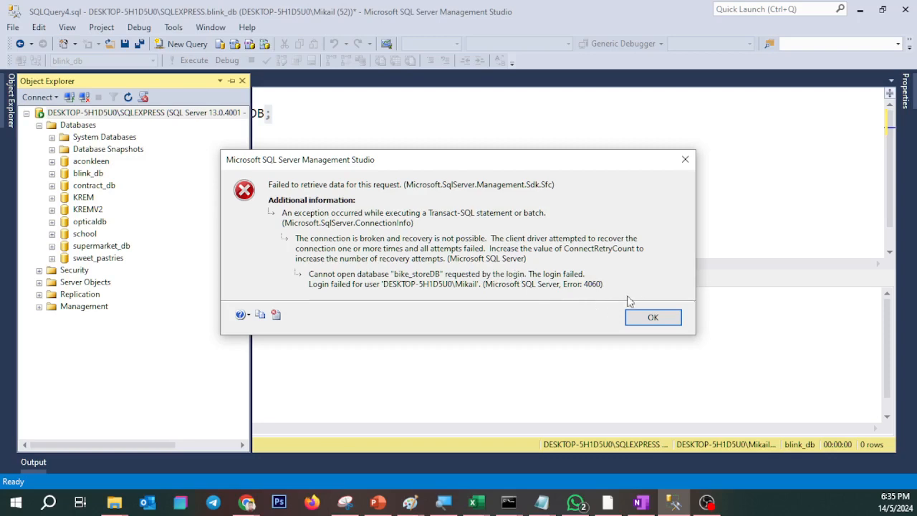
pyautogui.click(653, 317)
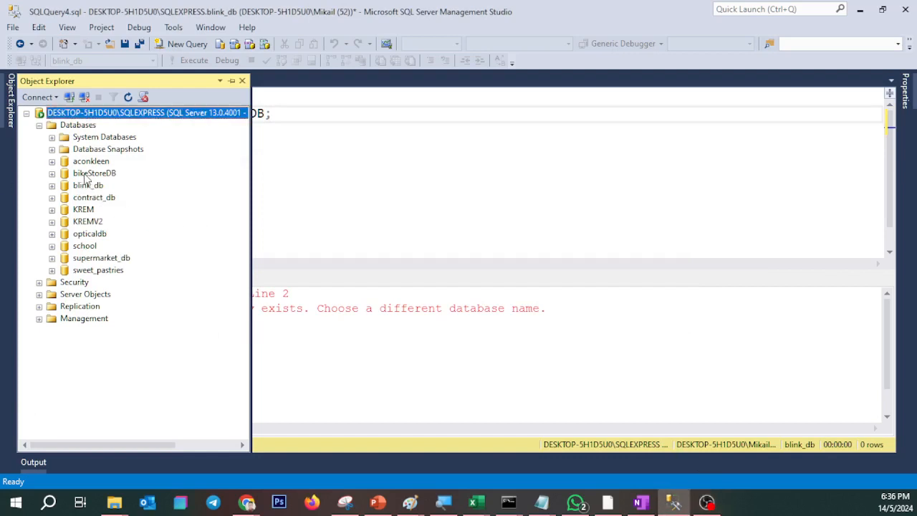
# Expand bikeStoreDB and its Tables folder, and place the Bike Store folder window beside Object Explorer to compare the CSV files.
pyautogui.click(51, 173)
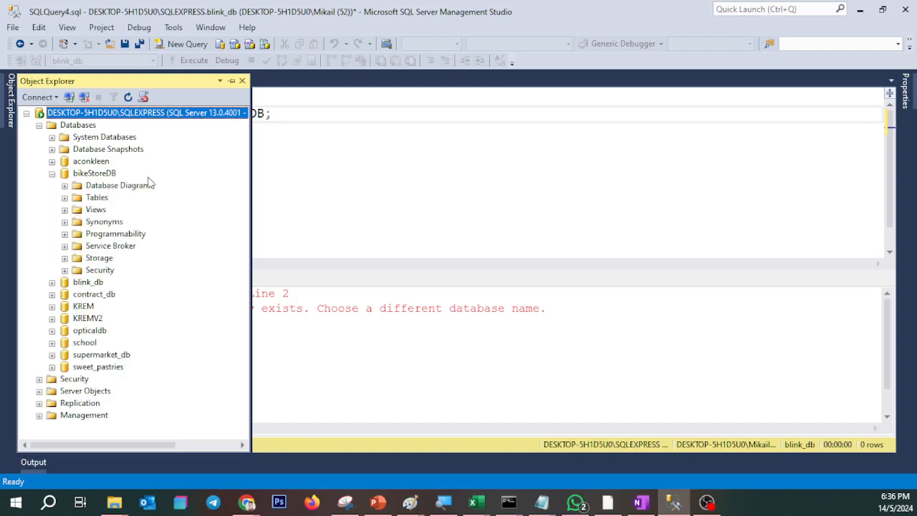
pyautogui.click(65, 198)
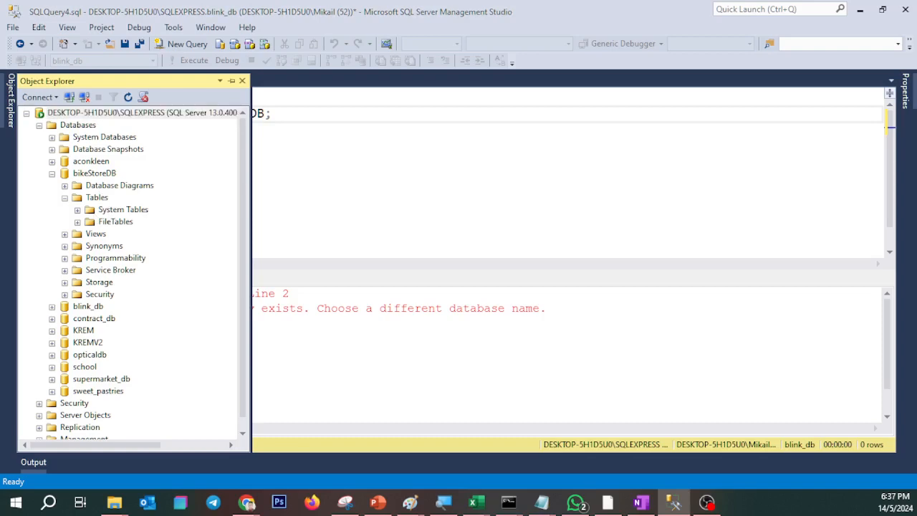
pyautogui.hotkey('alt', 'Tab')
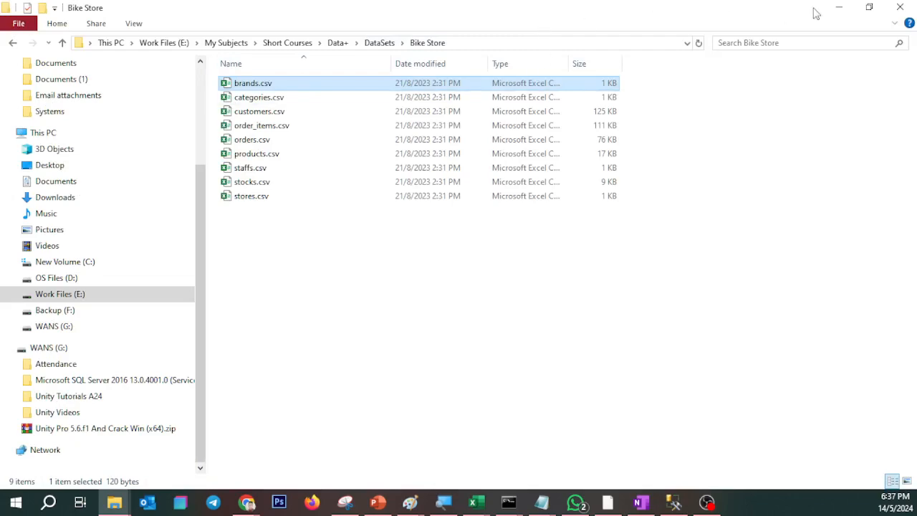
pyautogui.moveTo(706, 14); pyautogui.dragTo(811, 45)
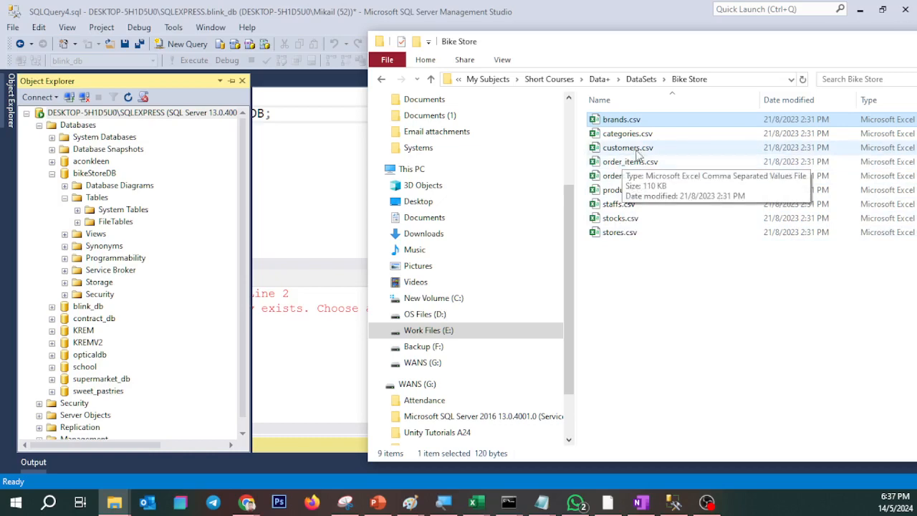
# Check the Notepad outline, highlighting "Import each table from csv to SQL server", and return to SQL Server Management Studio.
pyautogui.click(109, 179)
pyautogui.rightClick(108, 179)
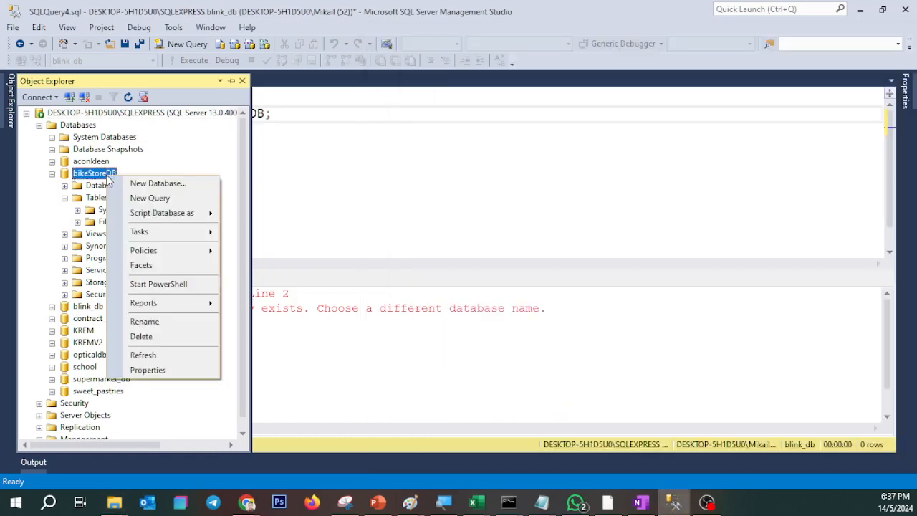
pyautogui.click(543, 501)
pyautogui.click(634, 466)
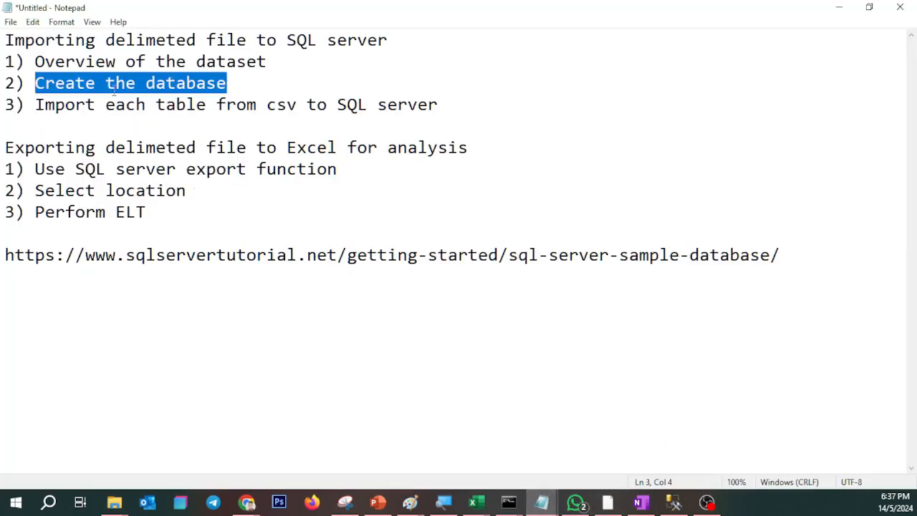
pyautogui.moveTo(440, 105); pyautogui.dragTo(36, 105)
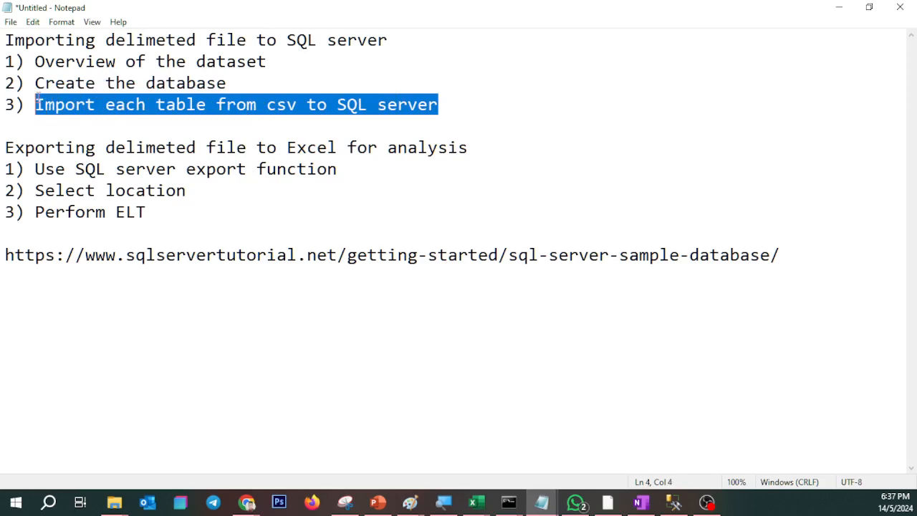
pyautogui.click(839, 10)
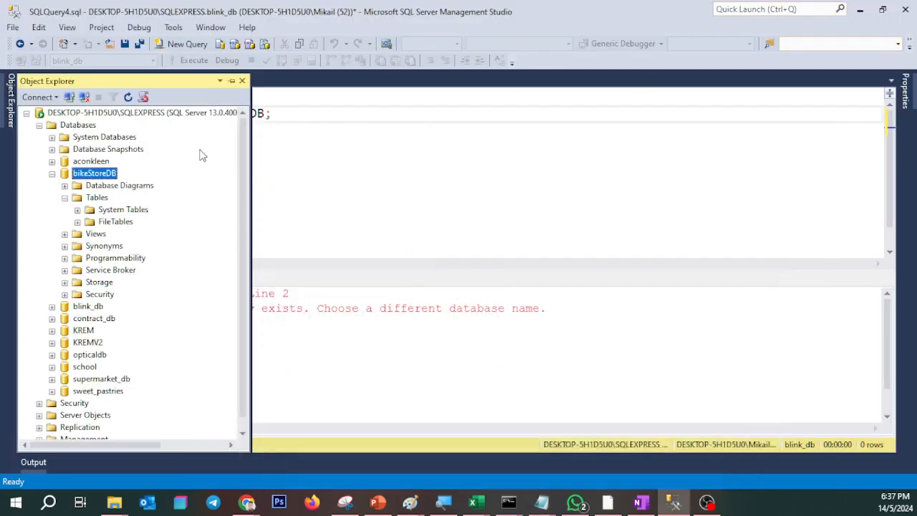
# Start the Import Data wizard for bikeStoreDB, turn off its starting page for future runs and proceed to the data source.
pyautogui.rightClick(107, 175)
pyautogui.moveTo(150, 231)
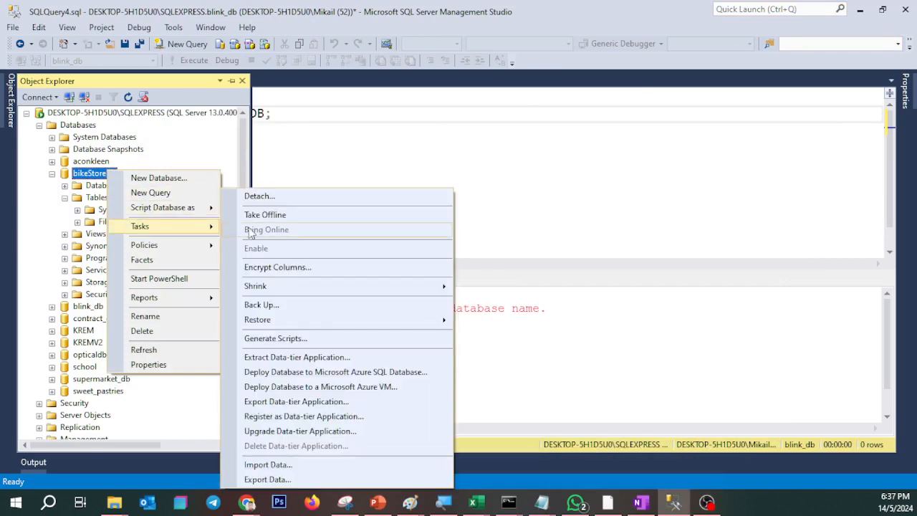
pyautogui.click(298, 464)
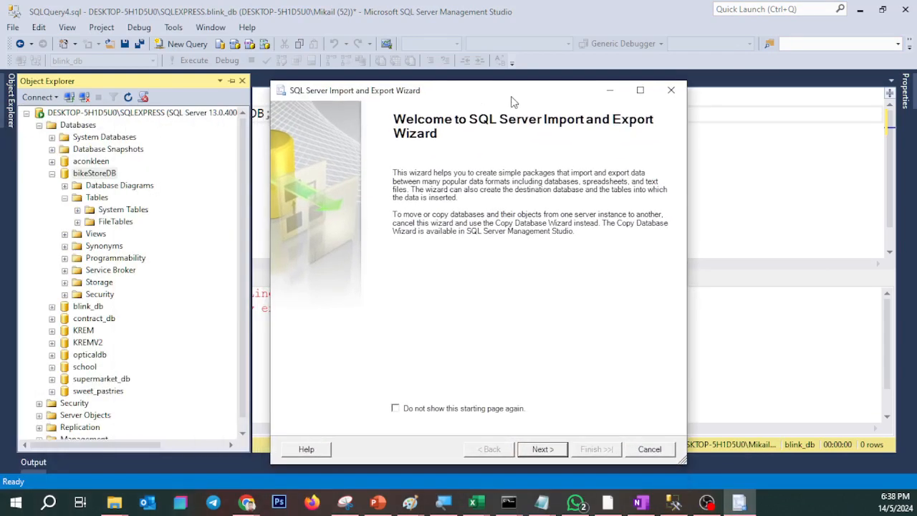
pyautogui.moveTo(503, 101); pyautogui.dragTo(505, 78)
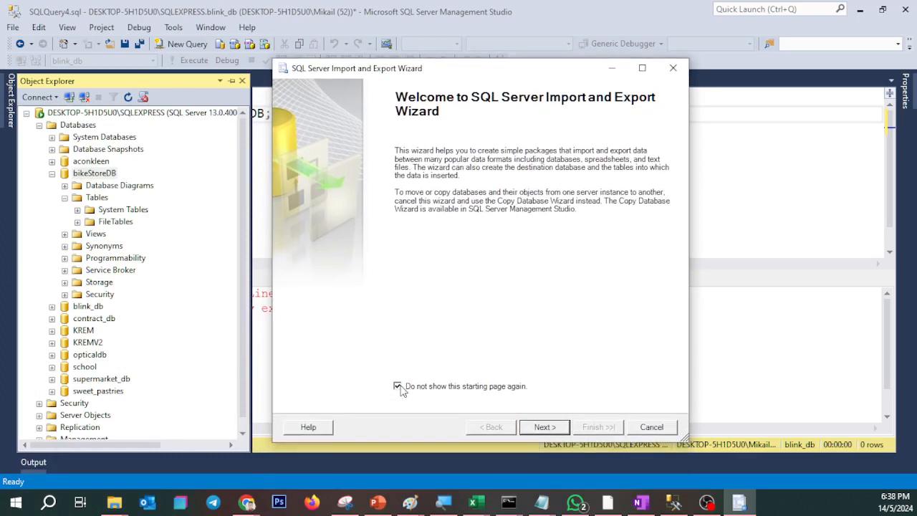
pyautogui.click(554, 427)
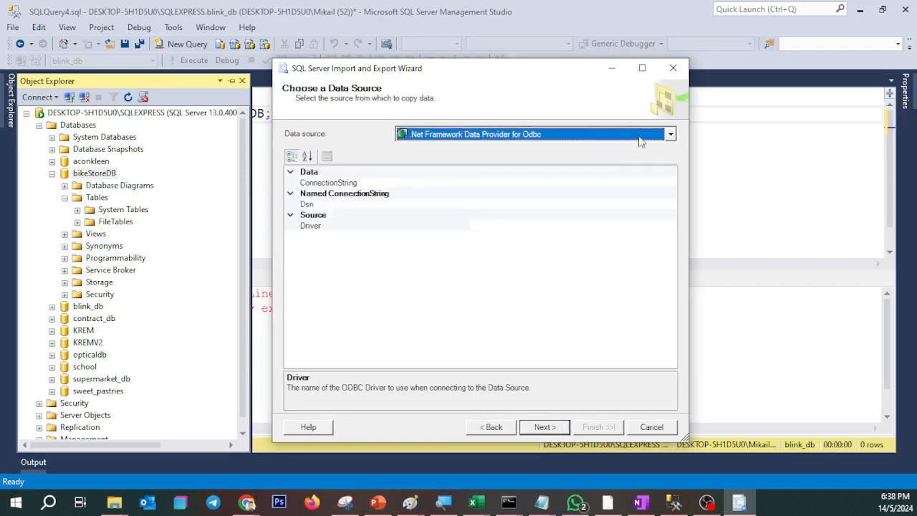
# Set the data source to Flat File Source with brands.csv from the Bike Store folder, and accept its comma-delimited columns.
pyautogui.click(670, 136)
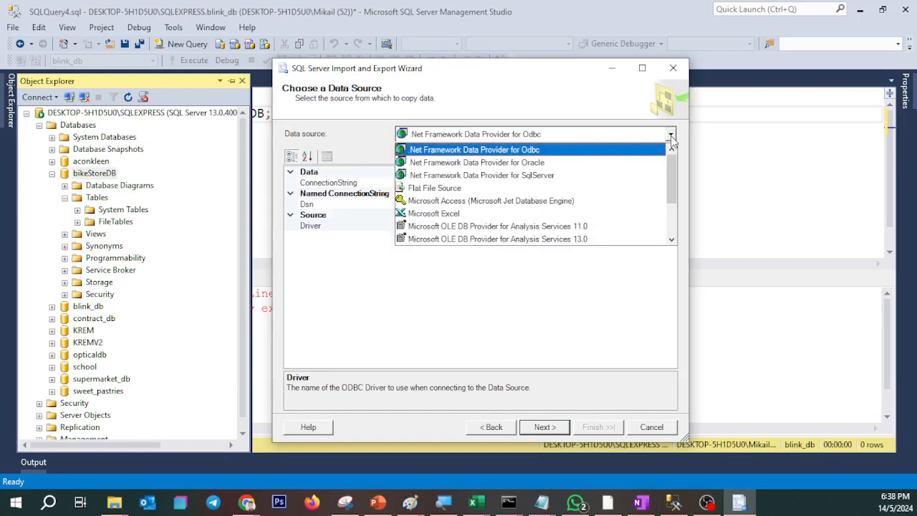
pyautogui.click(601, 191)
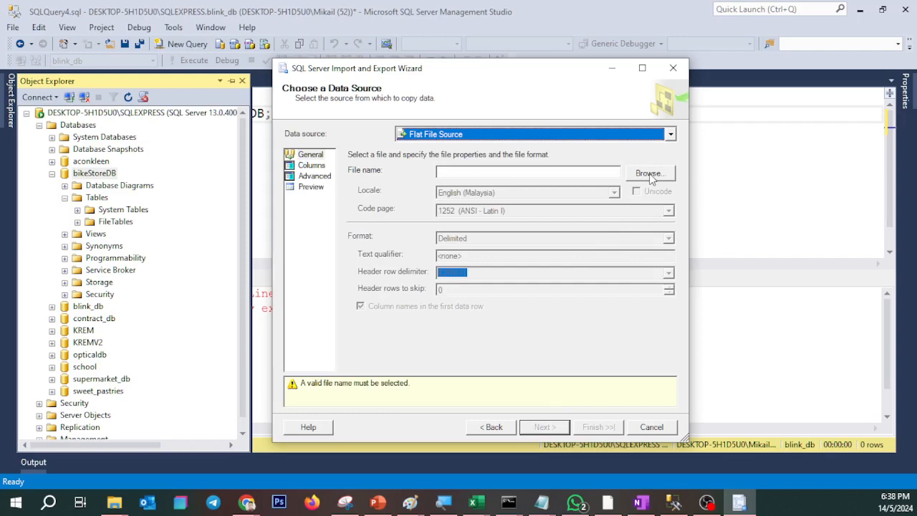
pyautogui.click(649, 174)
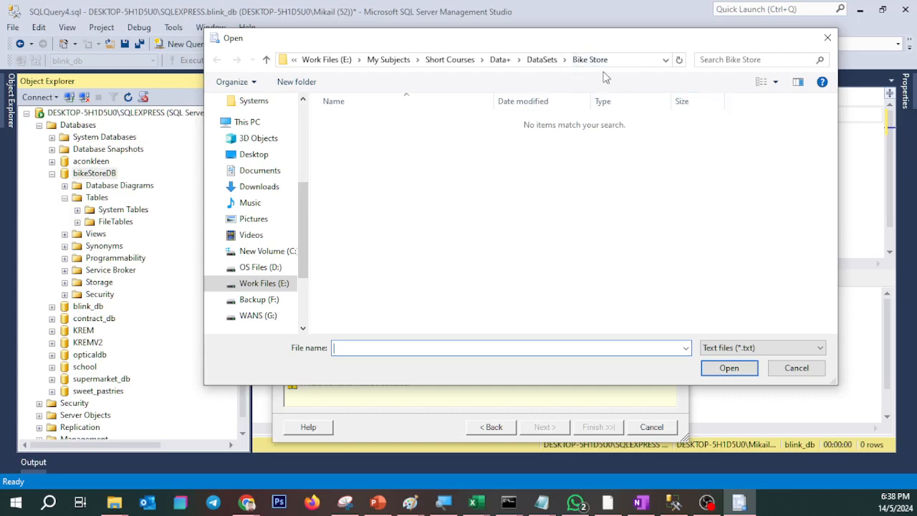
pyautogui.click(796, 349)
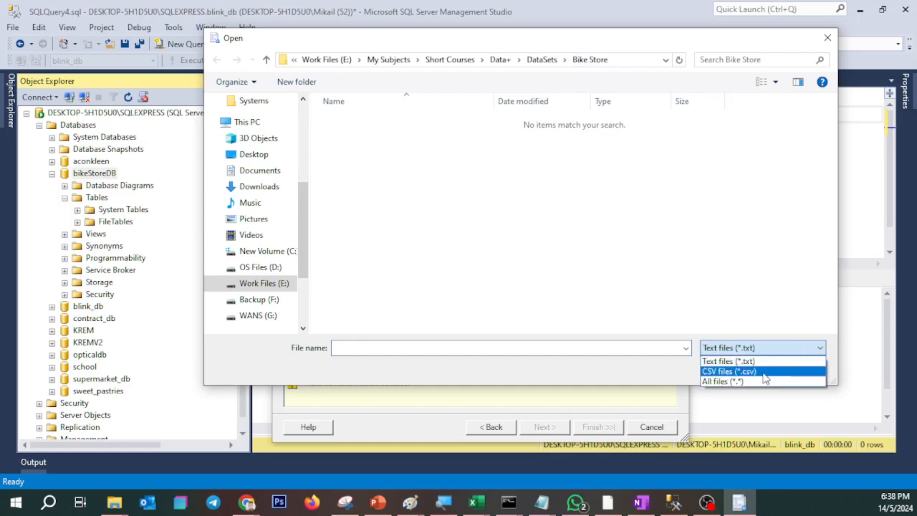
pyautogui.click(765, 372)
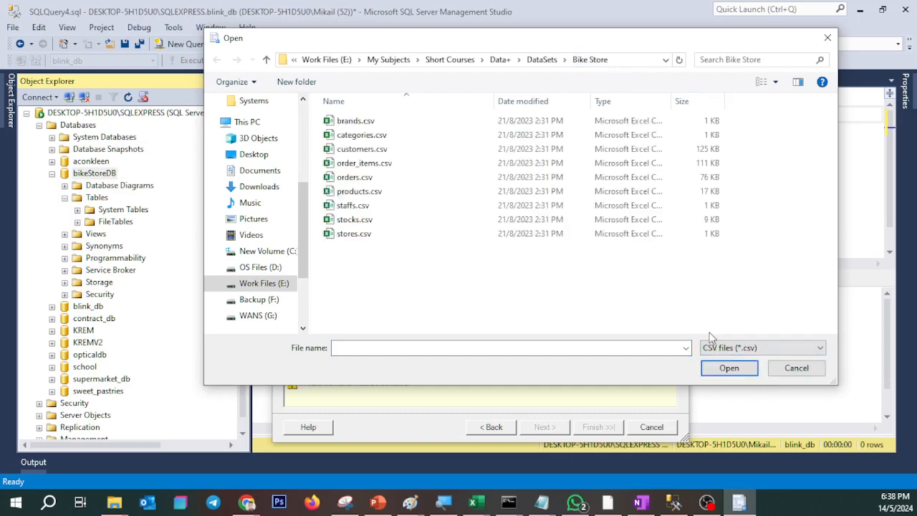
pyautogui.doubleClick(360, 122)
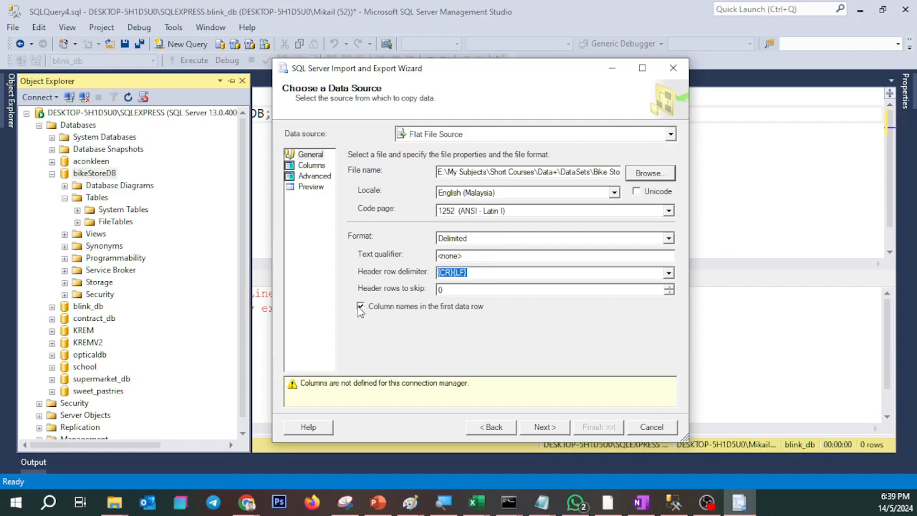
pyautogui.click(546, 428)
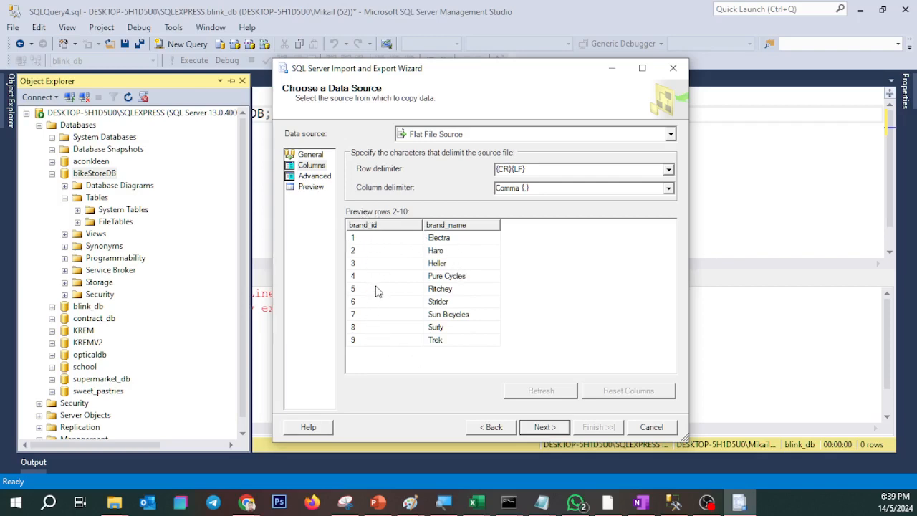
pyautogui.click(542, 428)
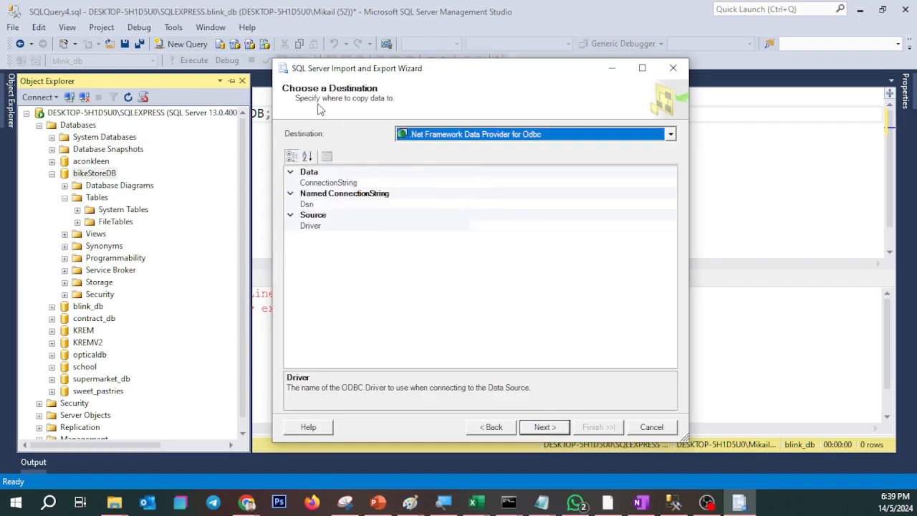
# Set the import destination to SQL Server Native Client 11.0 with the bikeStoreDB database and proceed to the source tables.
pyautogui.click(670, 136)
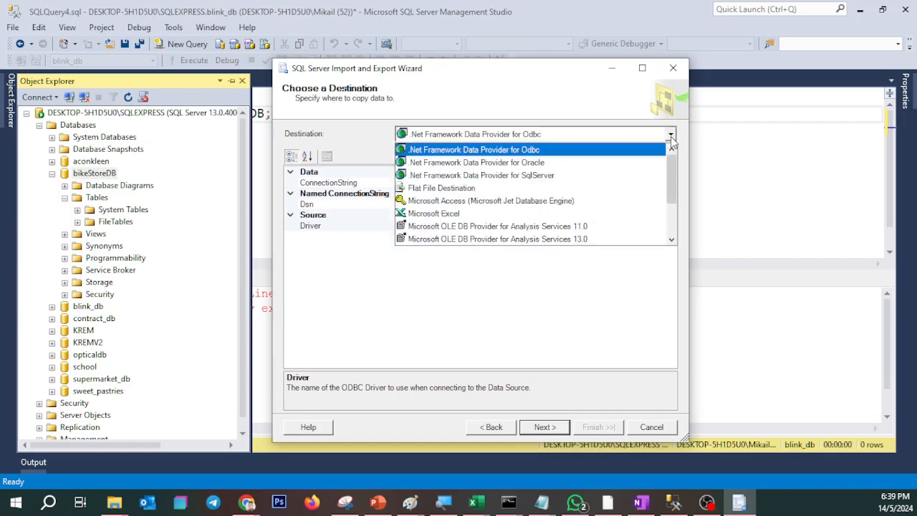
pyautogui.scroll(-2, 553, 200)
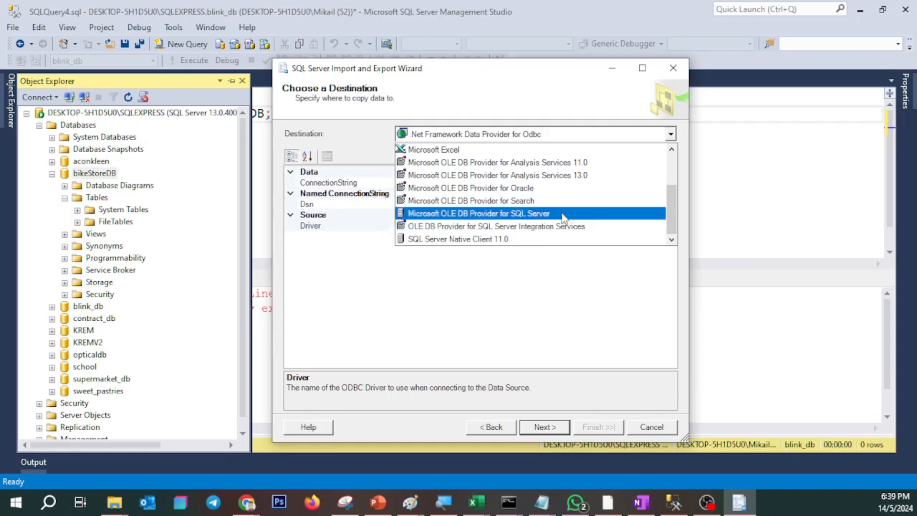
pyautogui.click(501, 240)
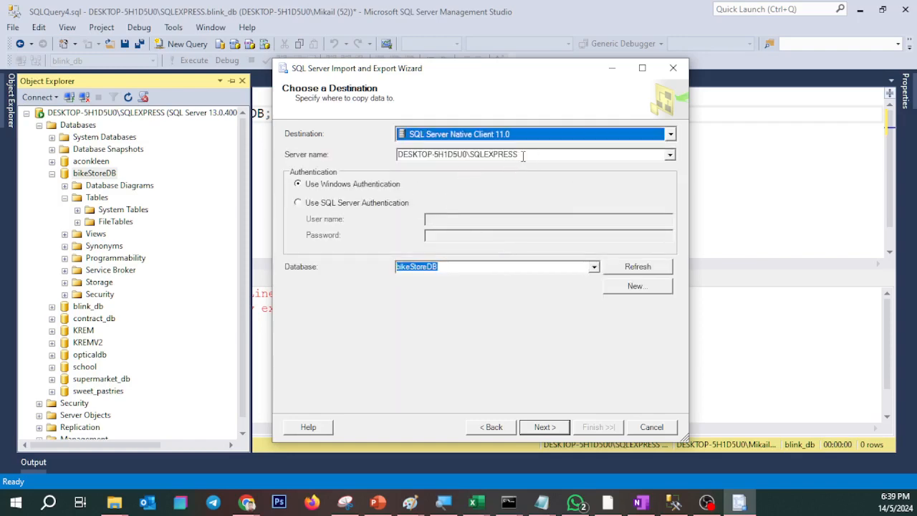
pyautogui.click(517, 156)
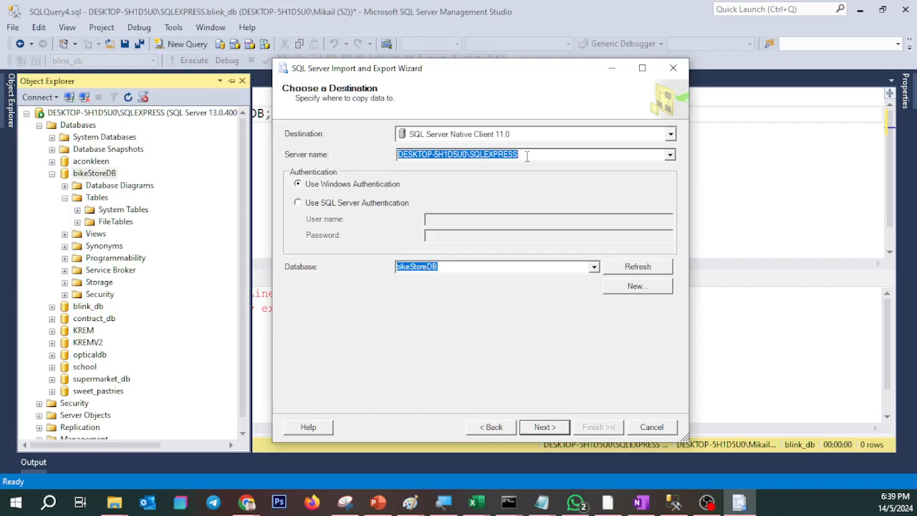
pyautogui.click(593, 267)
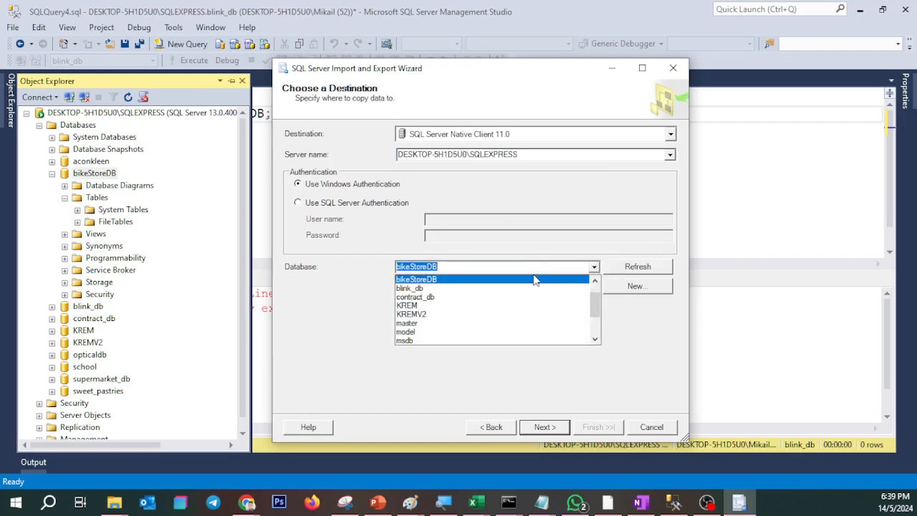
pyautogui.click(446, 281)
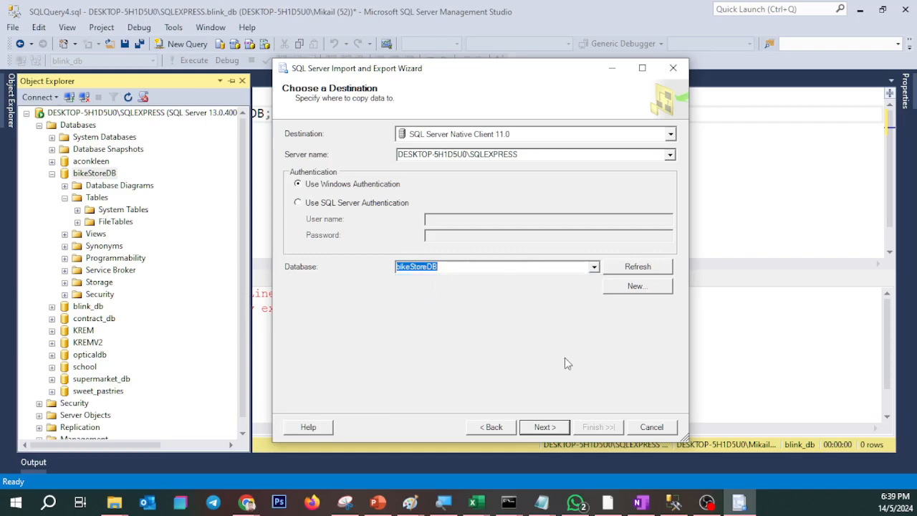
pyautogui.click(545, 427)
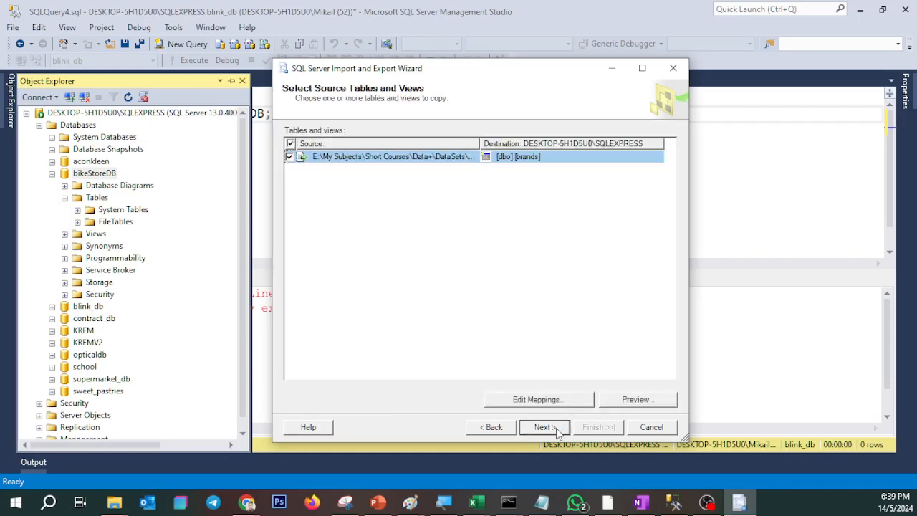
# Examine the column mappings of the brands table without changing them, and preview its sample data.
pyautogui.click(578, 401)
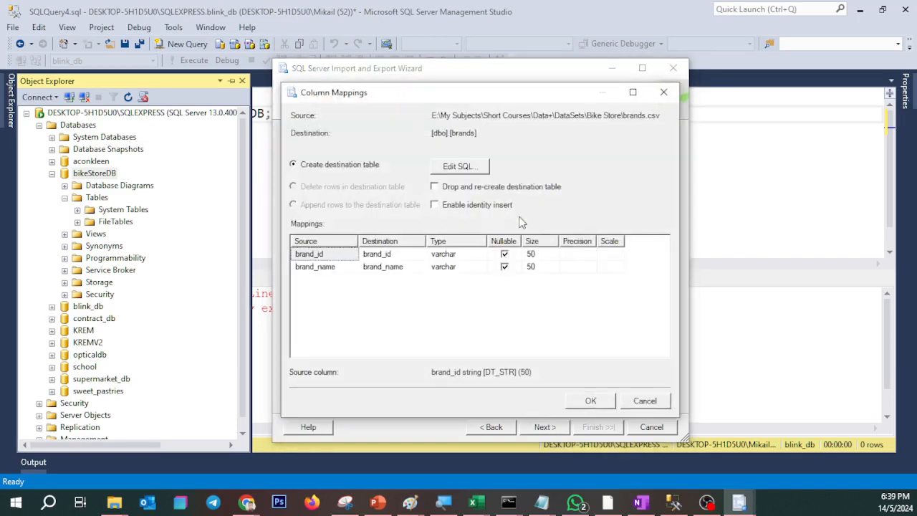
pyautogui.click(468, 258)
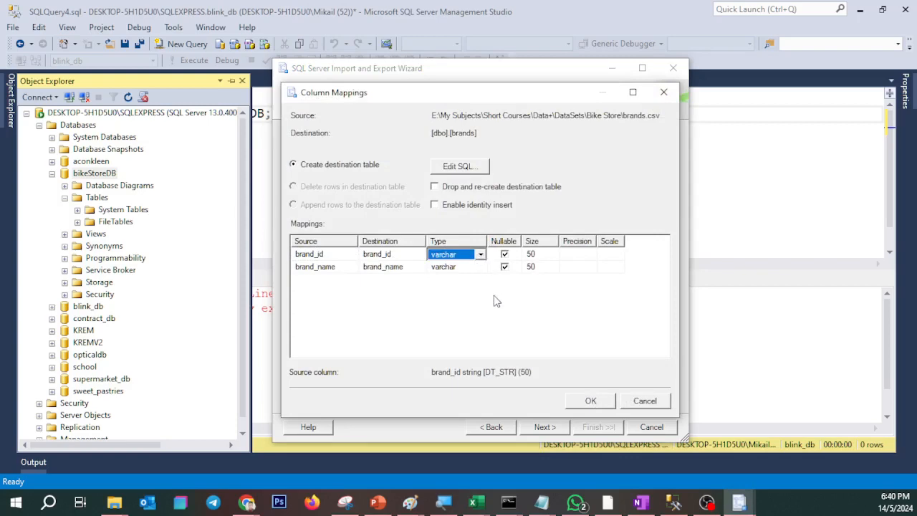
pyautogui.click(649, 402)
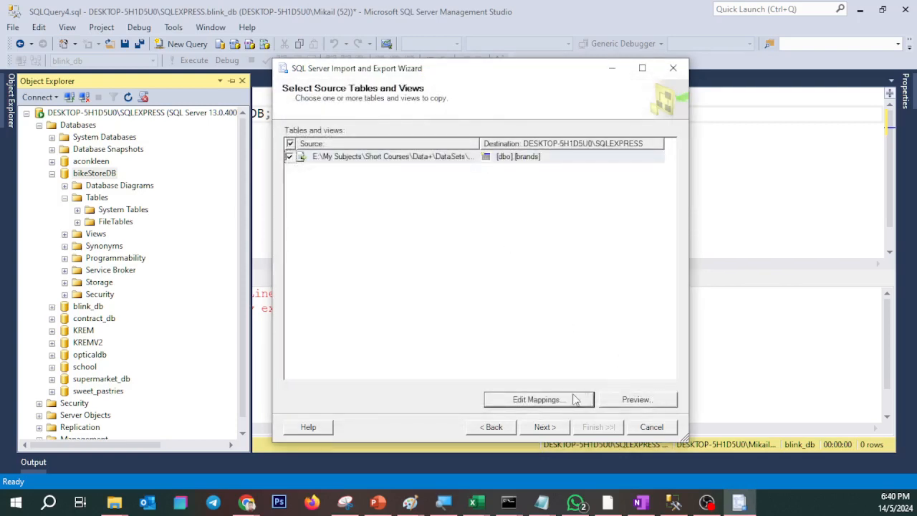
pyautogui.click(621, 401)
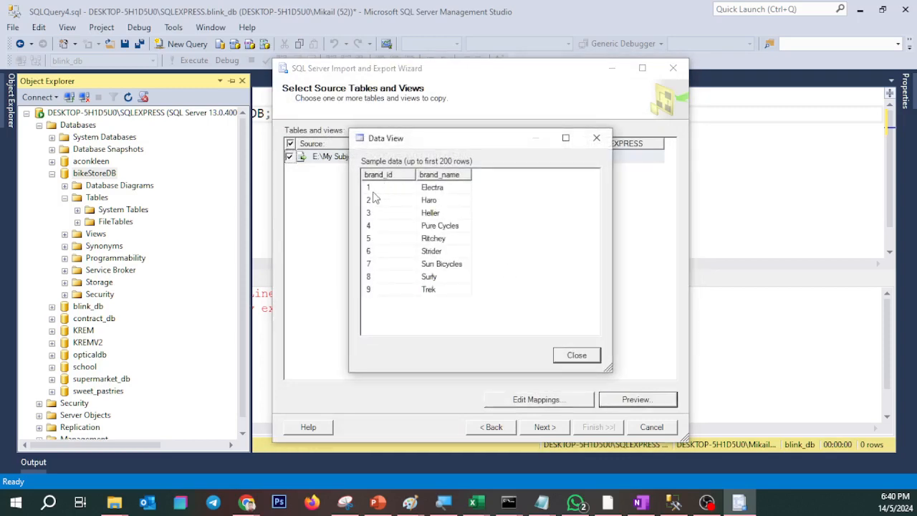
# Close the data preview and set the destination type of brand_id to int in the brands table's column mappings.
pyautogui.click(578, 356)
pyautogui.click(564, 401)
pyautogui.click(403, 256)
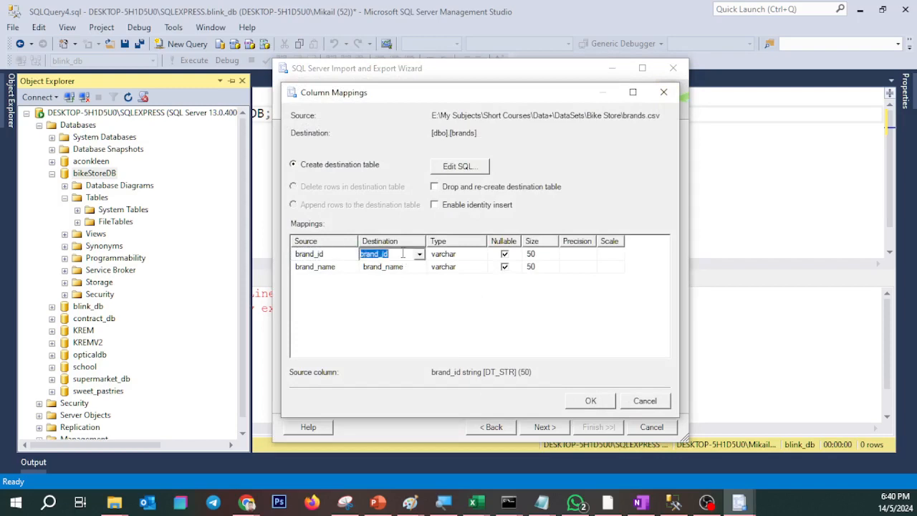
pyautogui.click(456, 255)
pyautogui.click(481, 254)
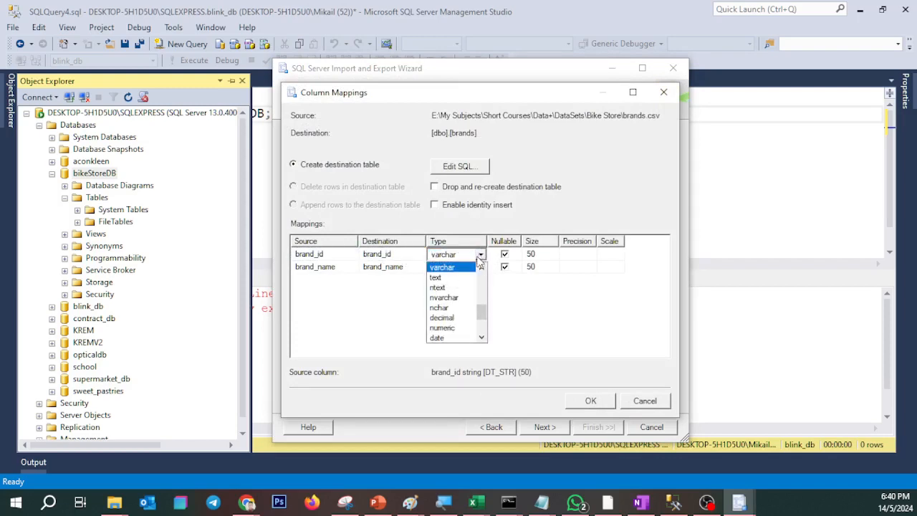
pyautogui.click(457, 328)
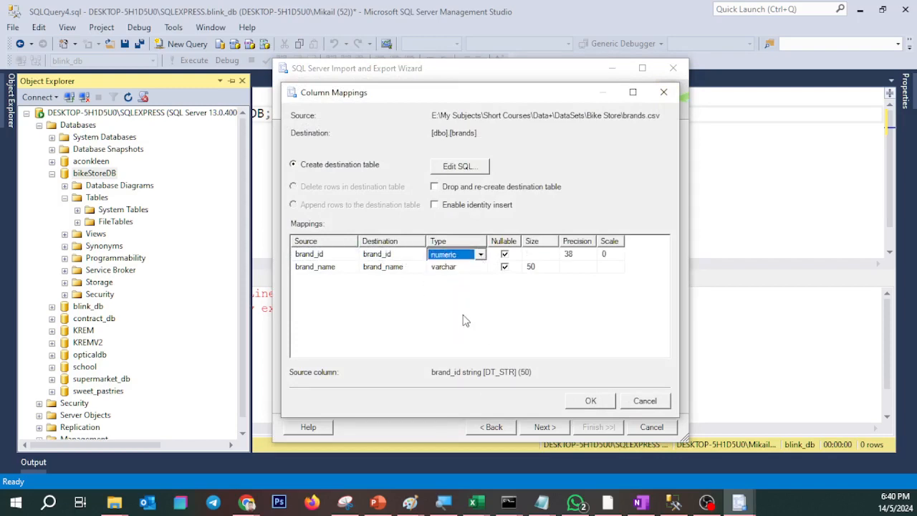
pyautogui.click(481, 254)
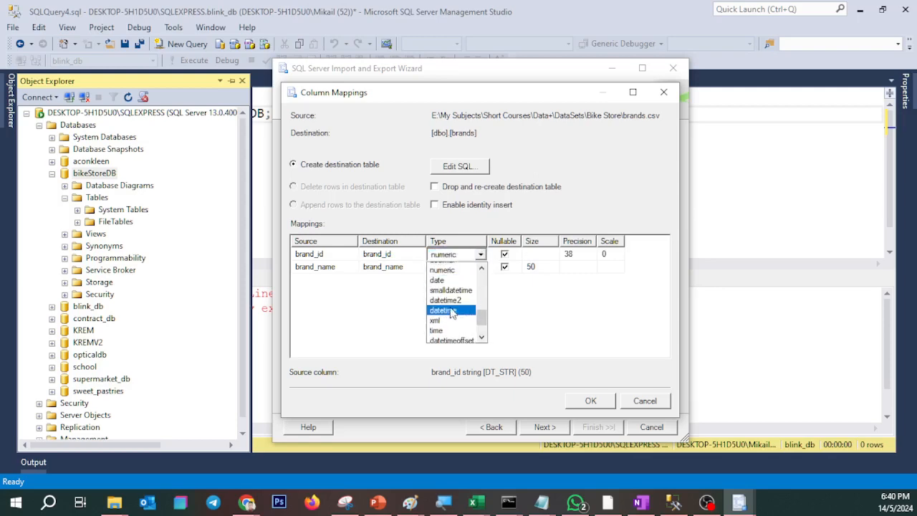
pyautogui.scroll(3, 452, 310)
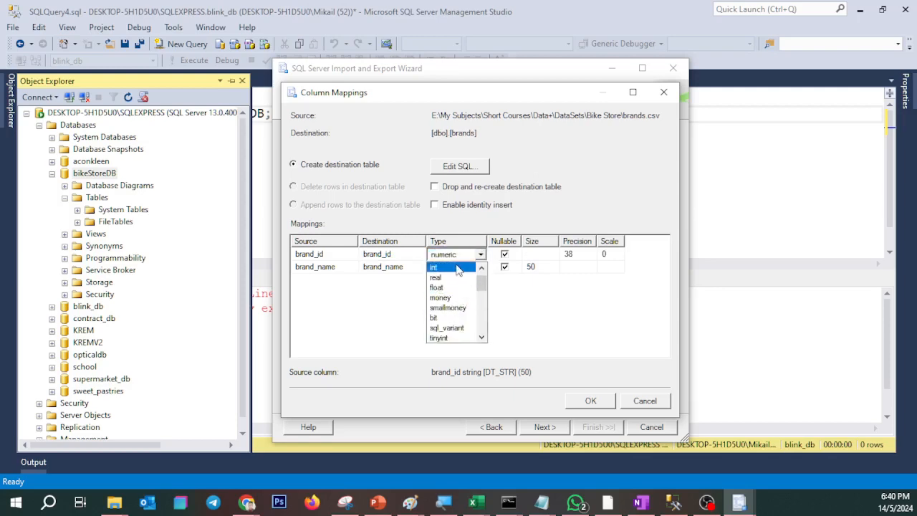
pyautogui.click(451, 267)
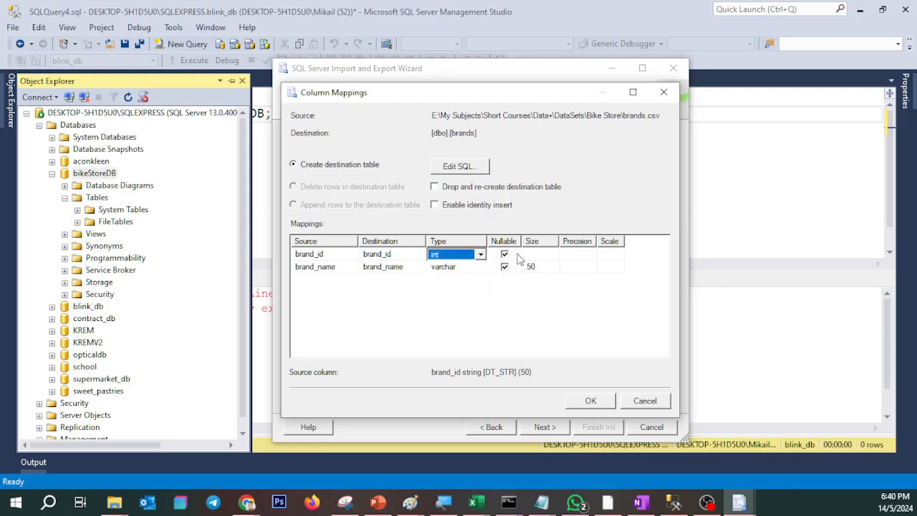
# Try a size of 128 for the brand_name varchar column and set it back to 50.
pyautogui.click(533, 256)
pyautogui.click(470, 256)
pyautogui.click(462, 268)
pyautogui.click(534, 266)
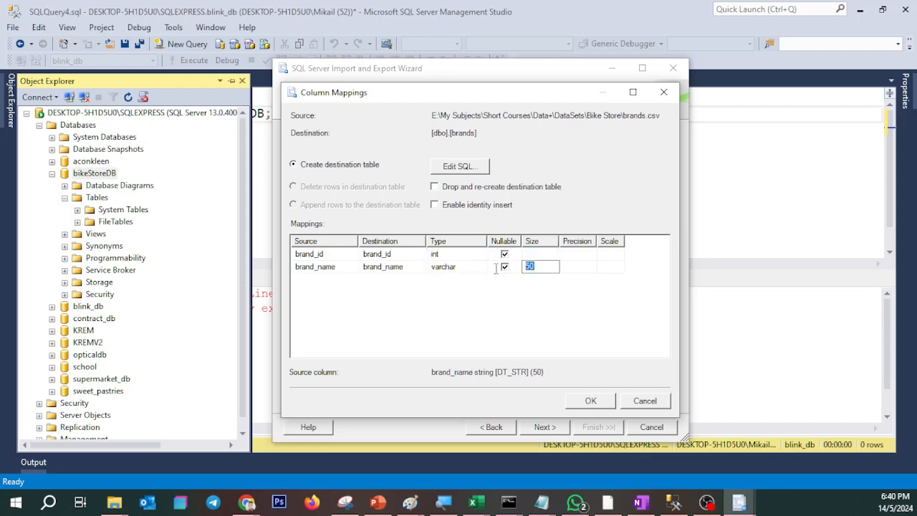
pyautogui.write('128')
pyautogui.moveTo(538, 266); pyautogui.dragTo(520, 266)
pyautogui.write('5')
# Review the generated CREATE TABLE statement for brands without editing it, and accept the column mappings.
pyautogui.click(463, 169)
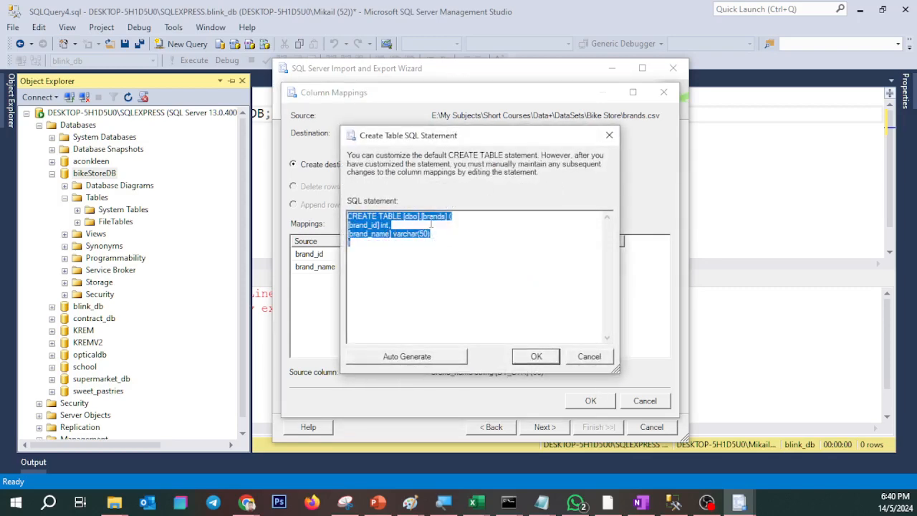
pyautogui.click(588, 356)
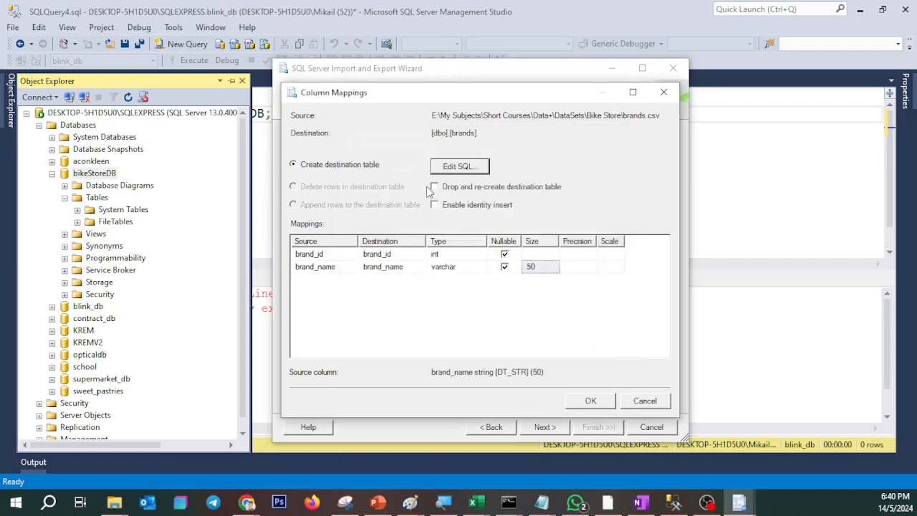
pyautogui.click(304, 257)
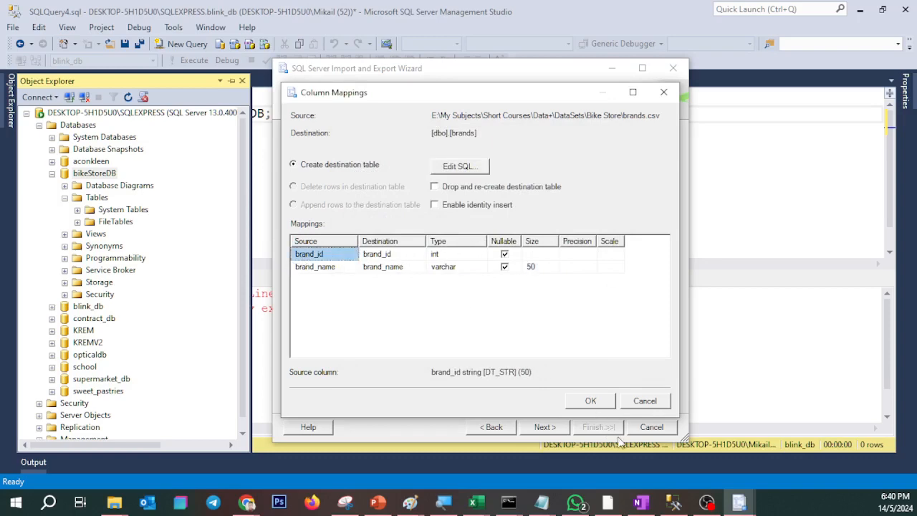
pyautogui.click(600, 409)
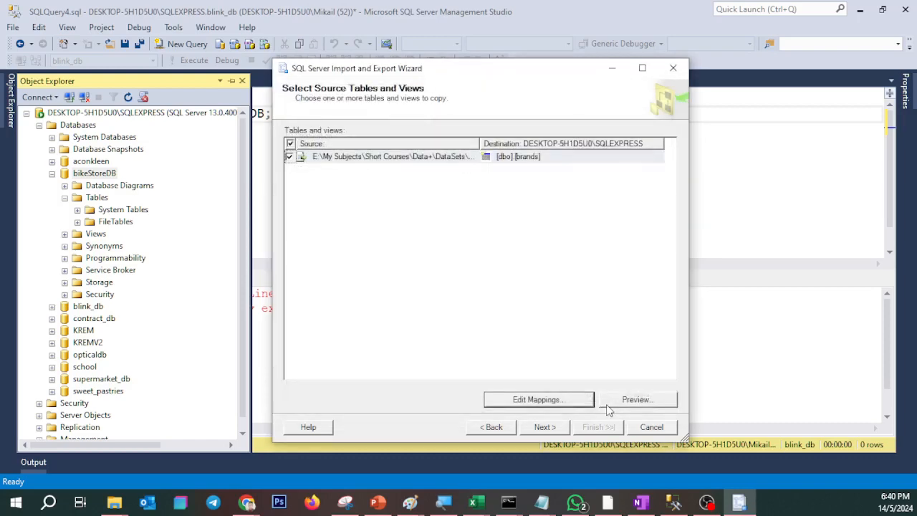
# Preview the brands data again and run the import immediately without saving an SSIS package, closing the wizard at the end.
pyautogui.click(615, 398)
pyautogui.click(584, 353)
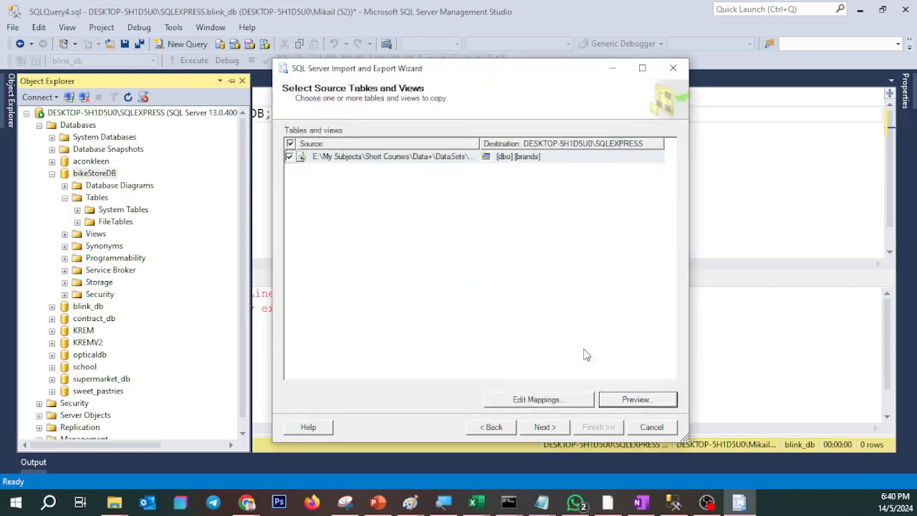
pyautogui.click(546, 428)
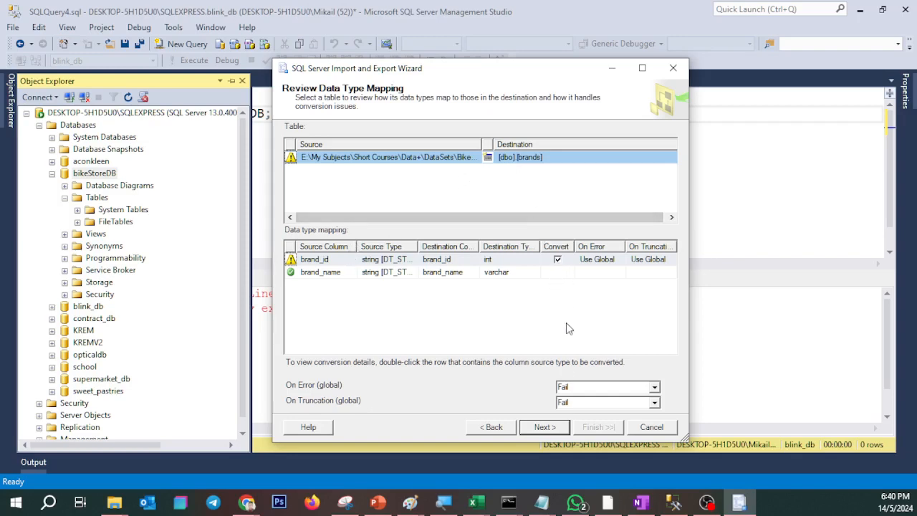
pyautogui.click(544, 428)
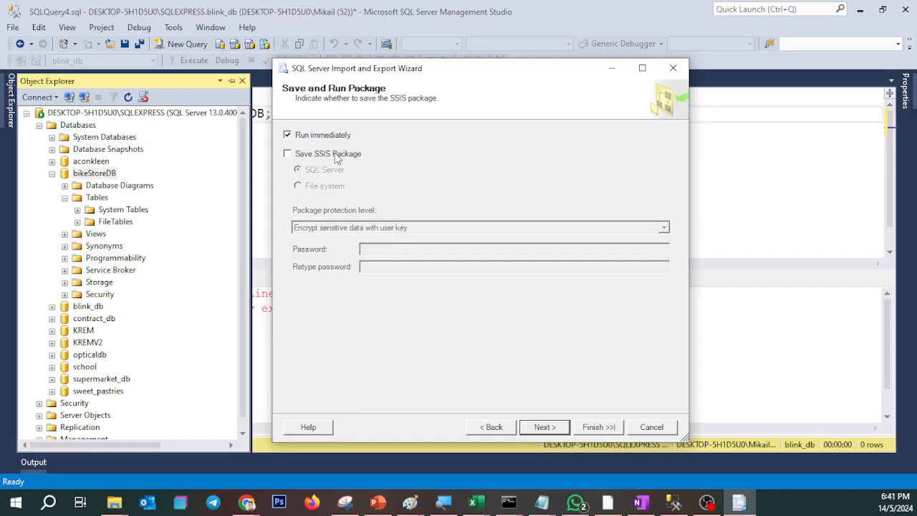
pyautogui.click(545, 427)
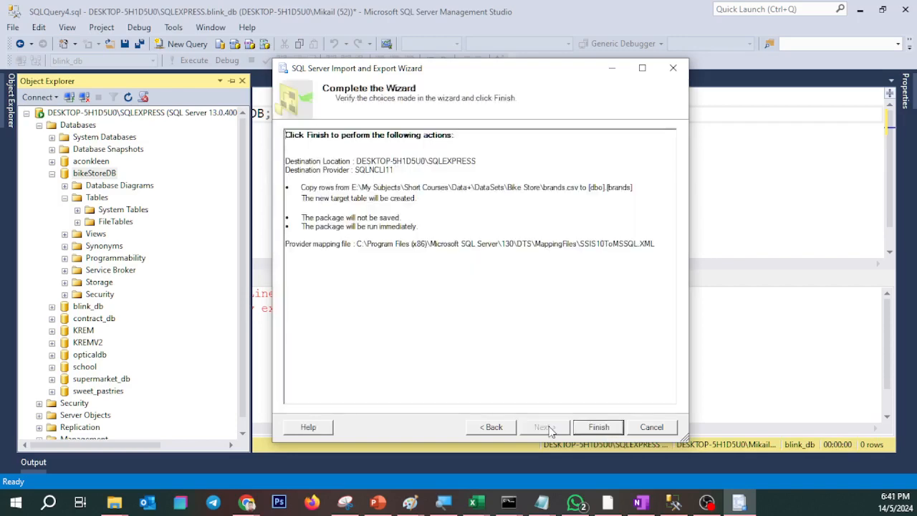
pyautogui.click(590, 427)
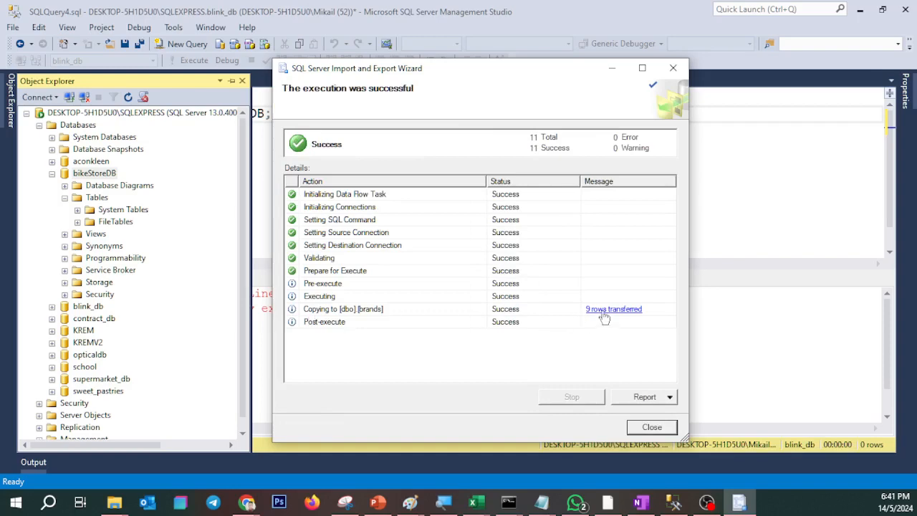
pyautogui.click(640, 426)
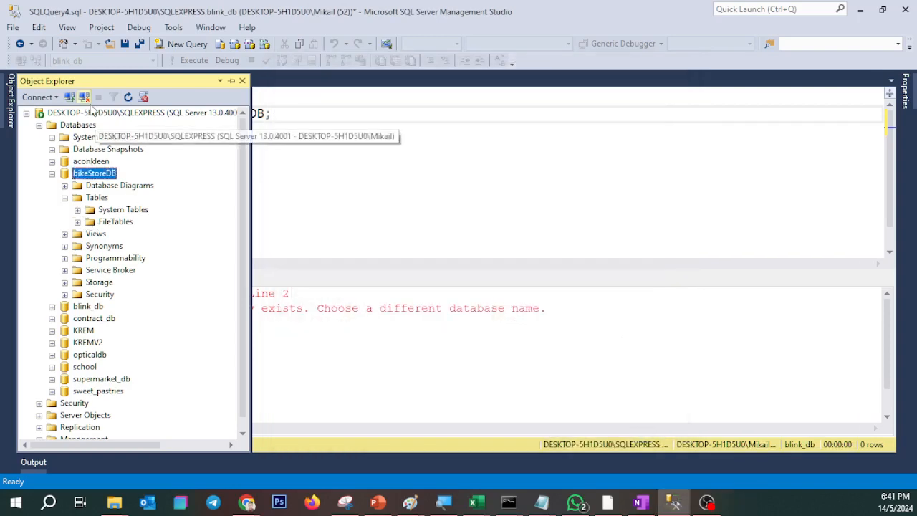
# Refresh the object tree and query the top 1000 rows of the dbo.brands table in bikeStoreDB.
pyautogui.click(127, 97)
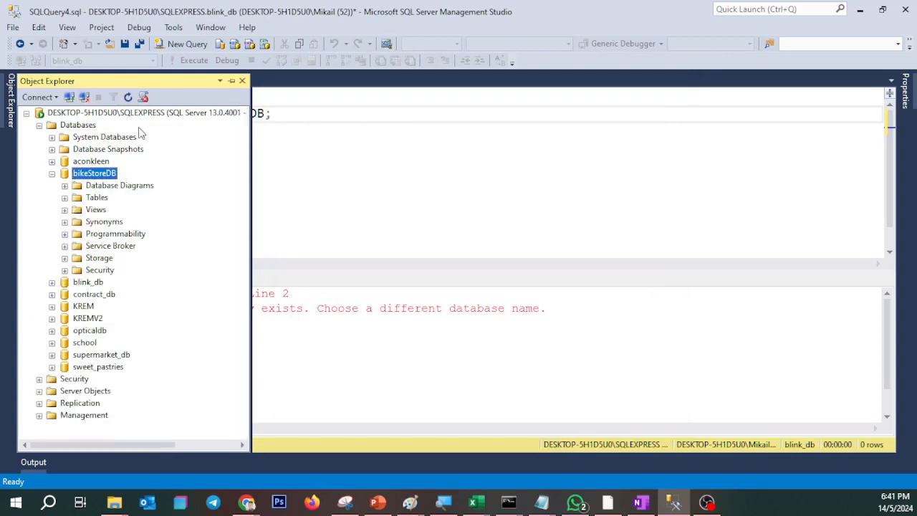
pyautogui.click(65, 198)
pyautogui.click(111, 235)
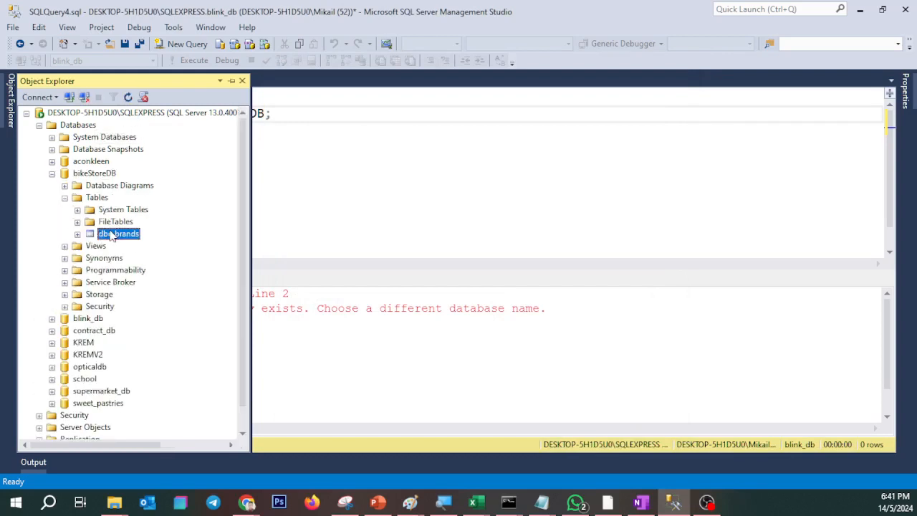
pyautogui.rightClick(109, 238)
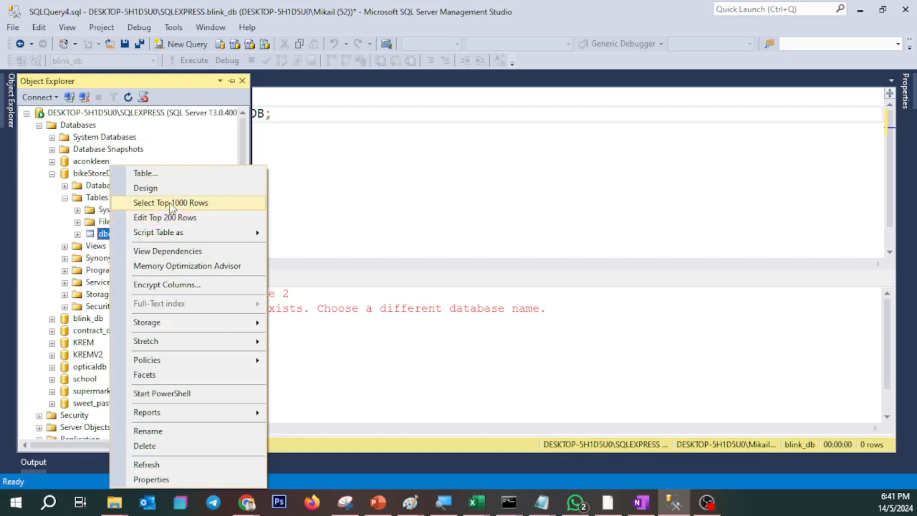
pyautogui.click(168, 201)
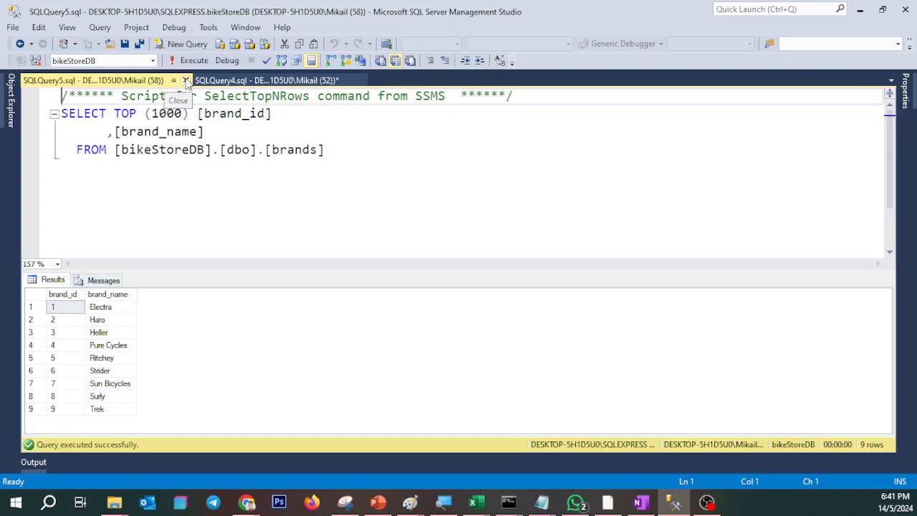
# Close both open query windows, discarding the unsaved changes in SQLQuery4.sql.
pyautogui.click(185, 80)
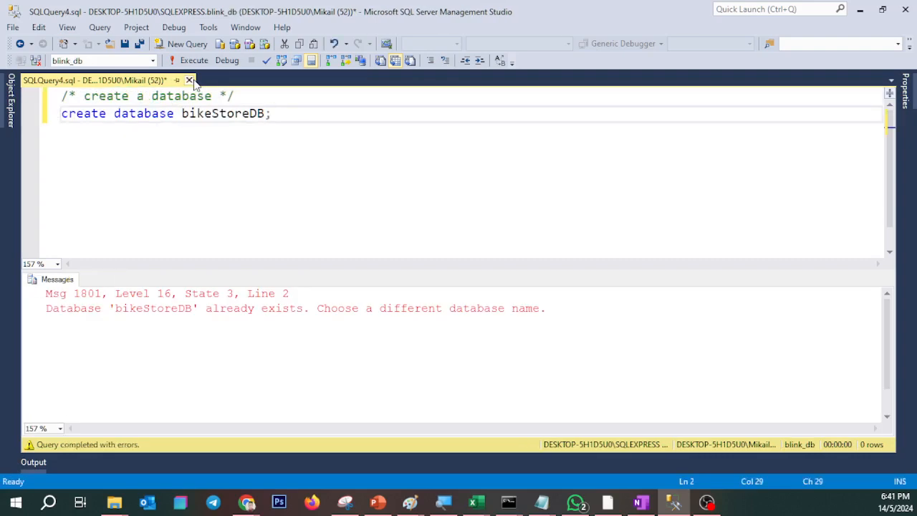
pyautogui.click(189, 80)
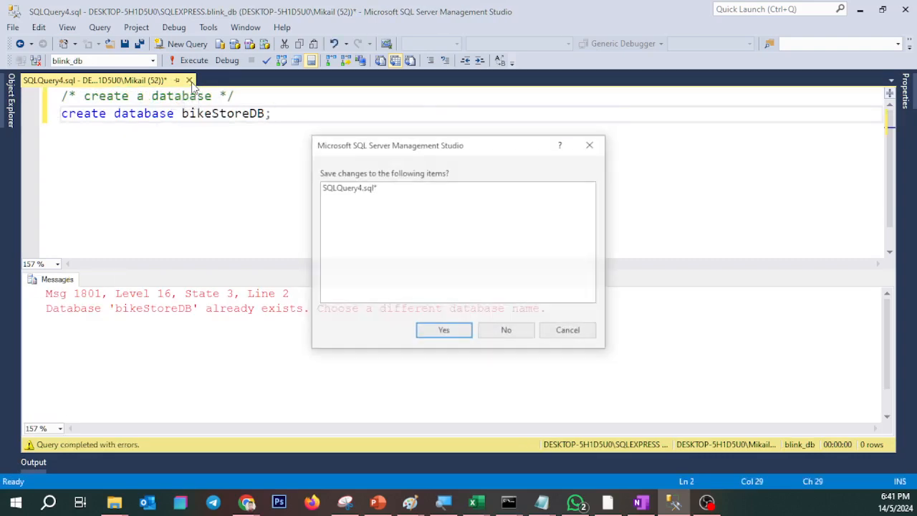
pyautogui.click(513, 331)
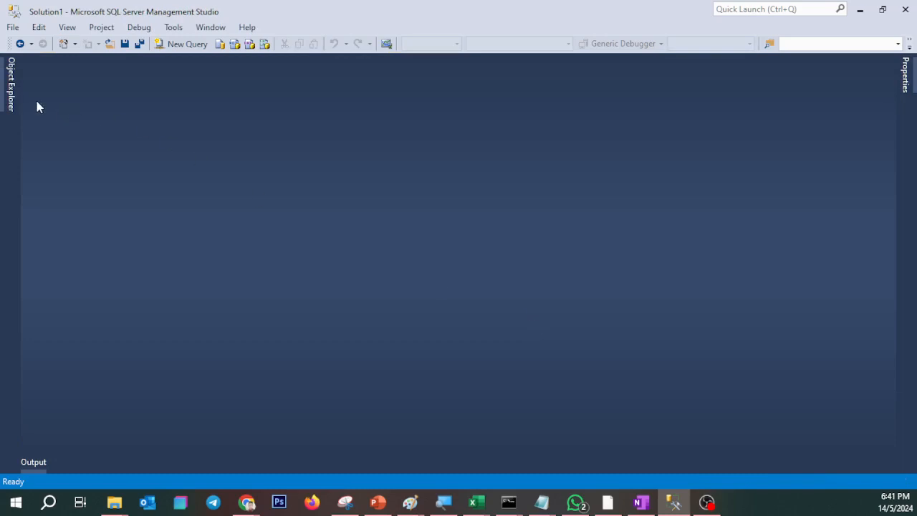
# Check the CSV files in the Bike Store folder and start another Import Data wizard for bikeStoreDB.
pyautogui.click(10, 105)
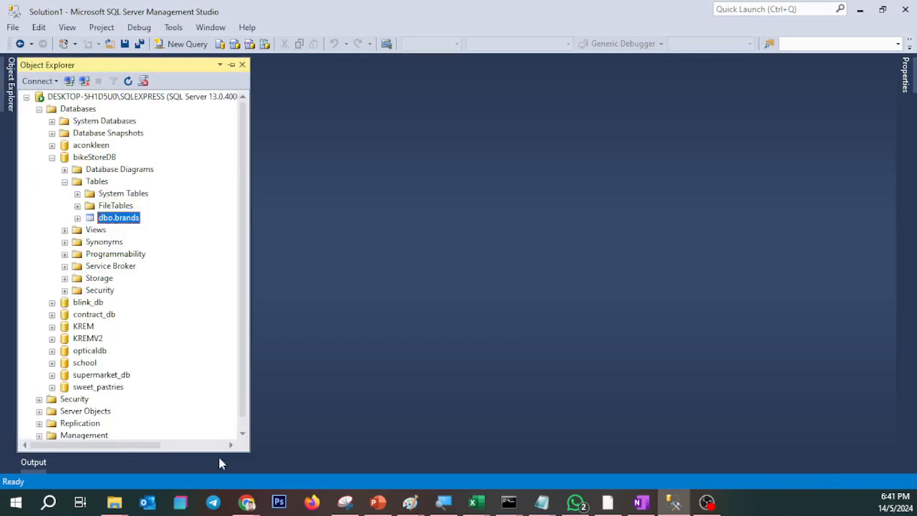
pyautogui.click(114, 502)
pyautogui.click(87, 463)
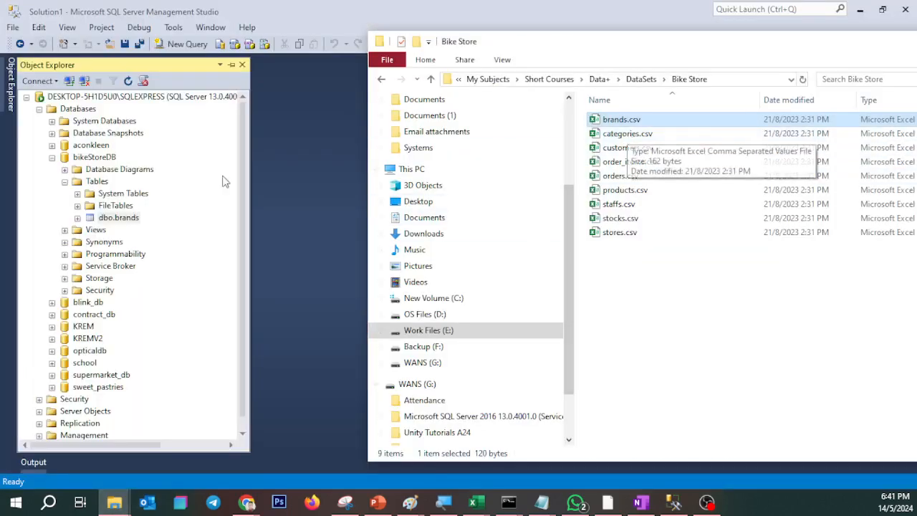
pyautogui.click(106, 158)
pyautogui.rightClick(107, 158)
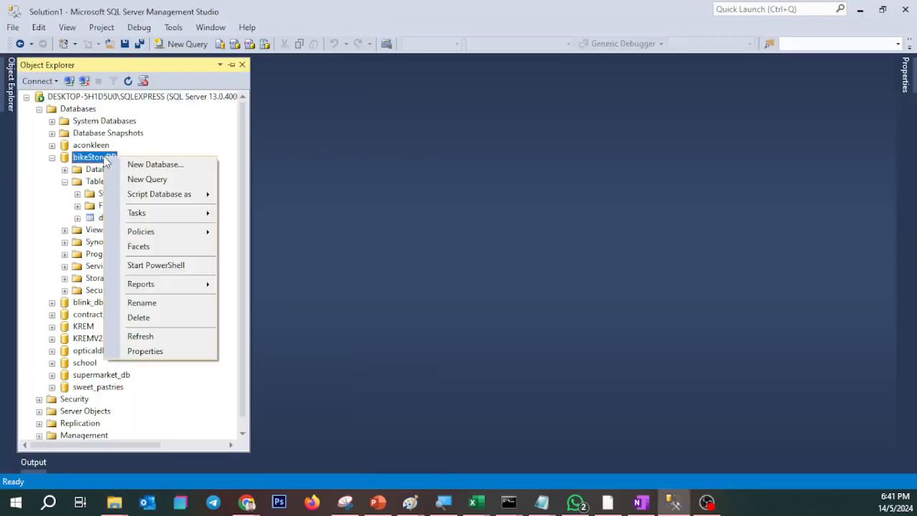
pyautogui.moveTo(159, 215)
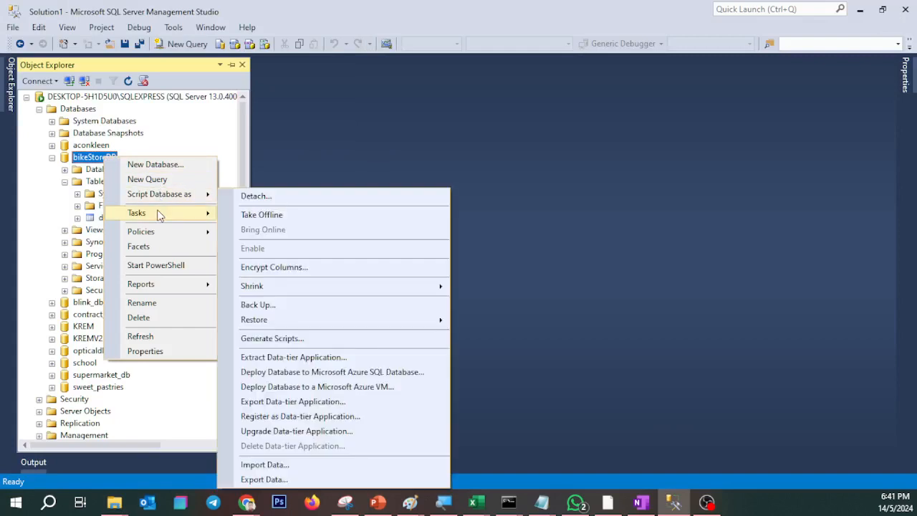
pyautogui.click(319, 465)
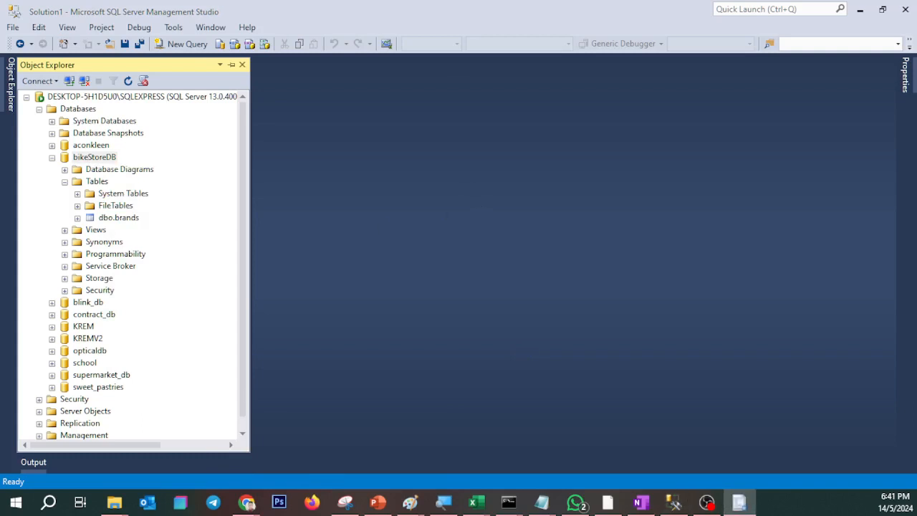
pyautogui.moveTo(308, 101); pyautogui.dragTo(504, 58)
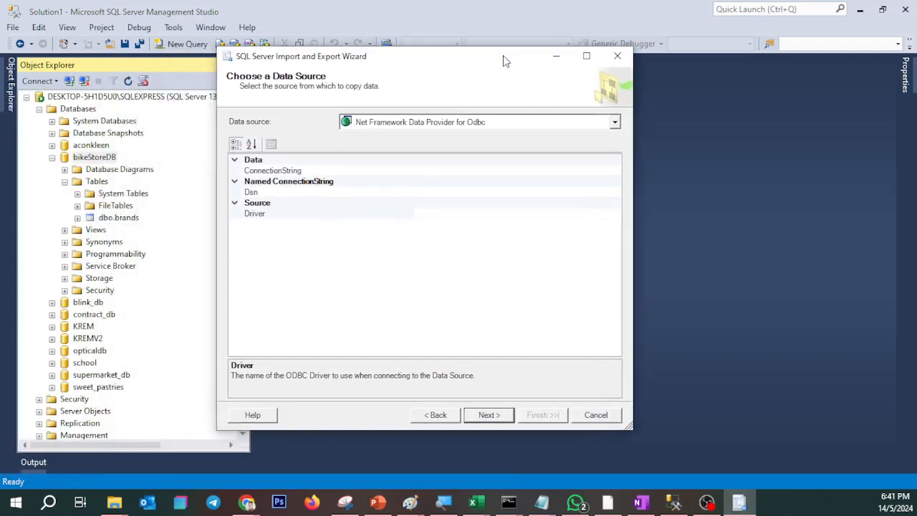
# Set the data source to Flat File Source and load categories.csv from the Bike Store folder, filtering the file list to CSV files.
pyautogui.click(618, 123)
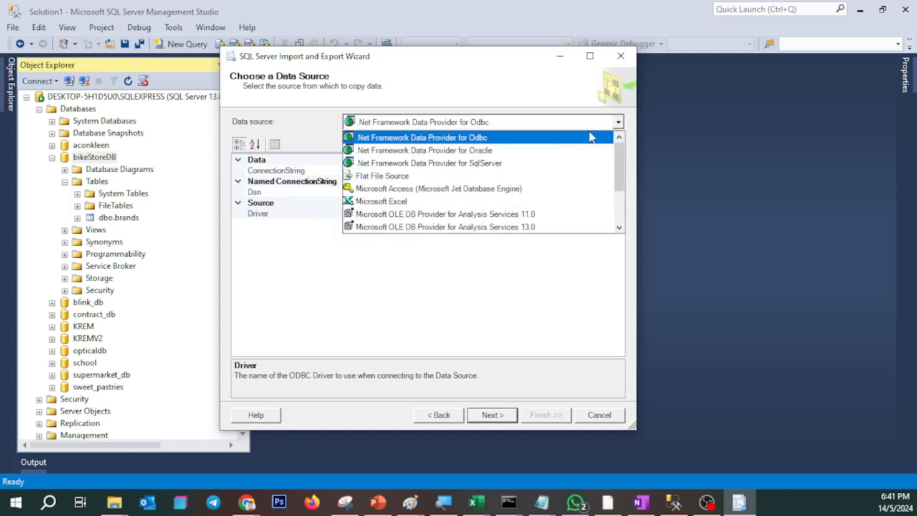
pyautogui.click(512, 176)
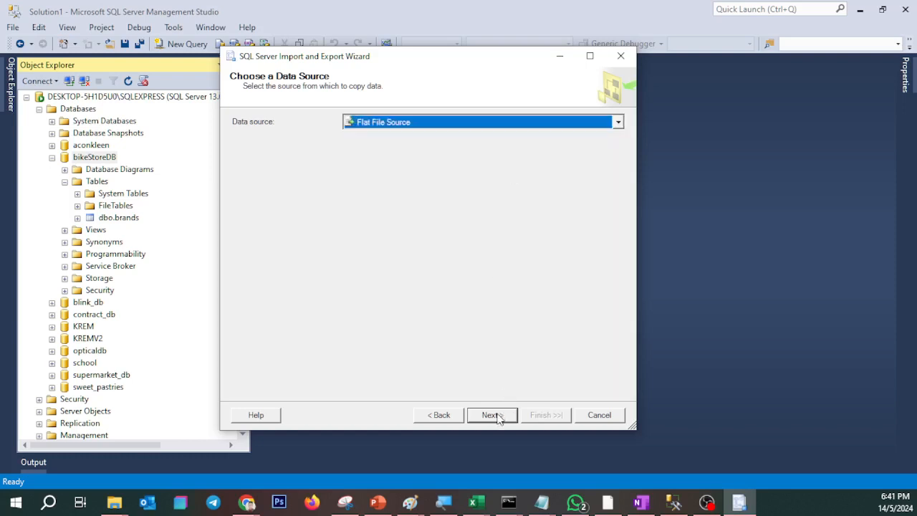
pyautogui.click(611, 164)
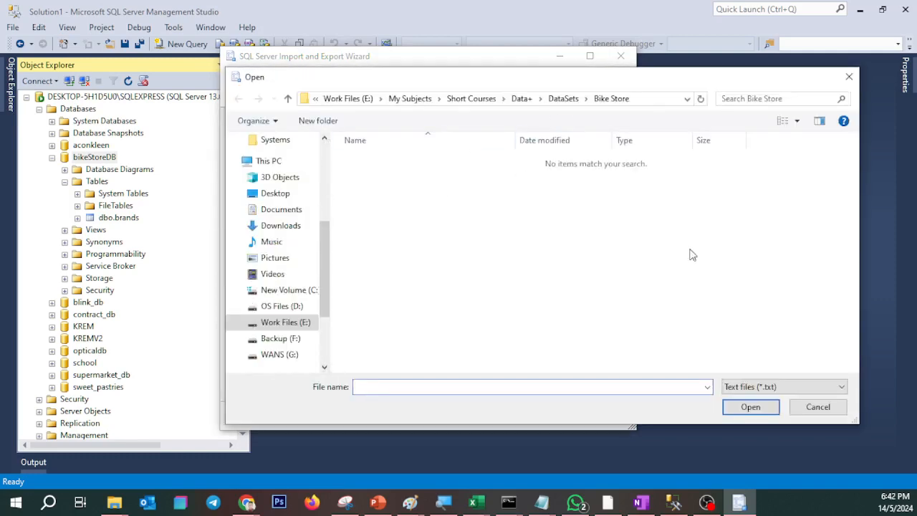
pyautogui.click(783, 387)
pyautogui.click(766, 409)
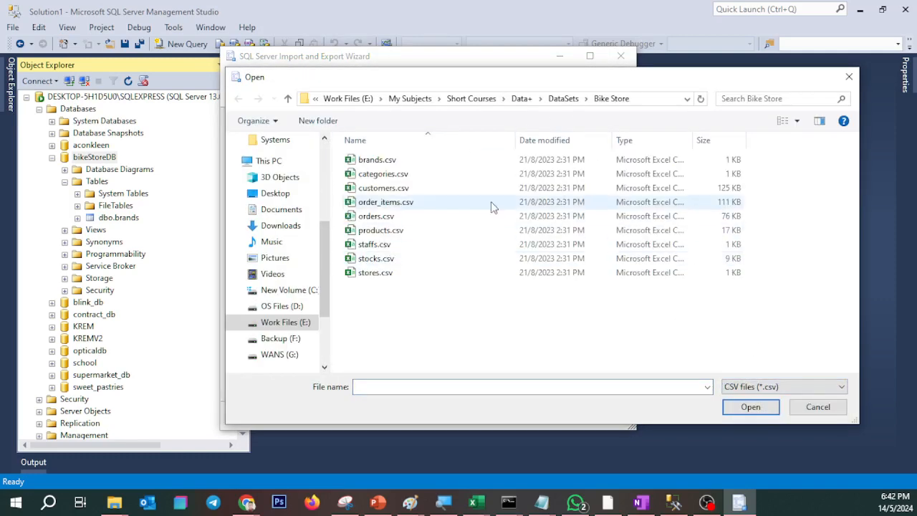
pyautogui.doubleClick(387, 174)
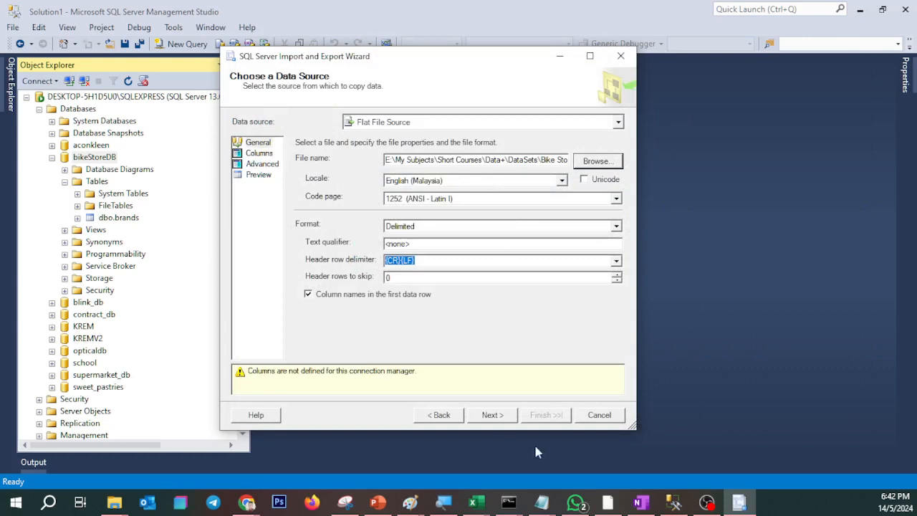
# Keep the comma-delimited column settings for categories.csv and set the destination to SQL Server Native Client 11.0 with the bikeStoreDB database.
pyautogui.click(492, 419)
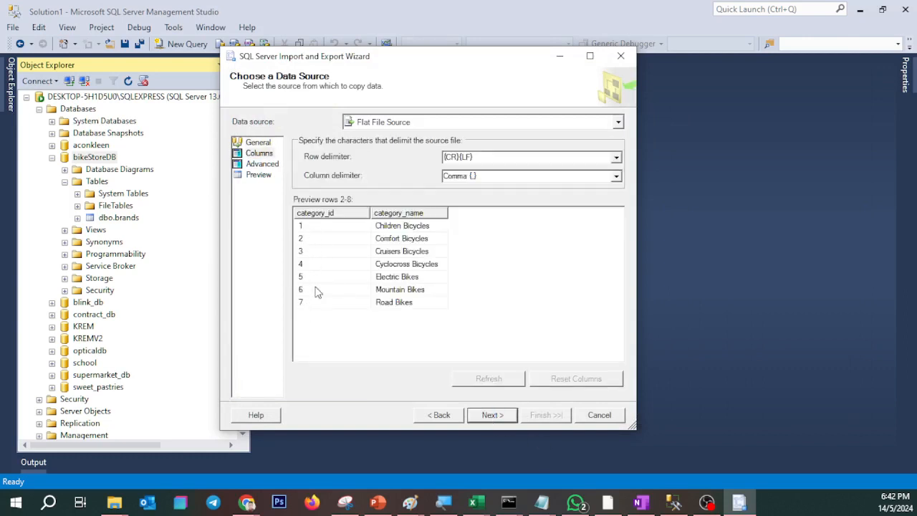
pyautogui.click(506, 415)
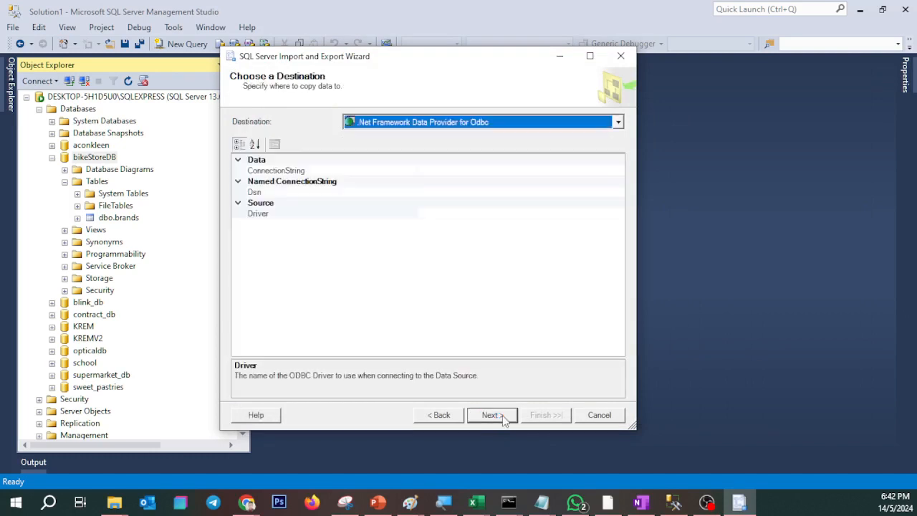
pyautogui.click(618, 122)
pyautogui.scroll(-2, 512, 188)
pyautogui.scroll(-1, 511, 188)
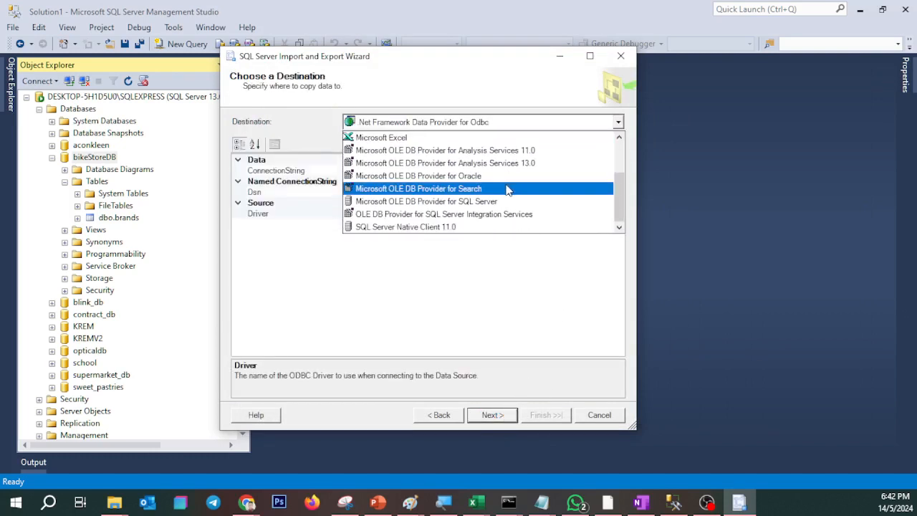
pyautogui.click(485, 227)
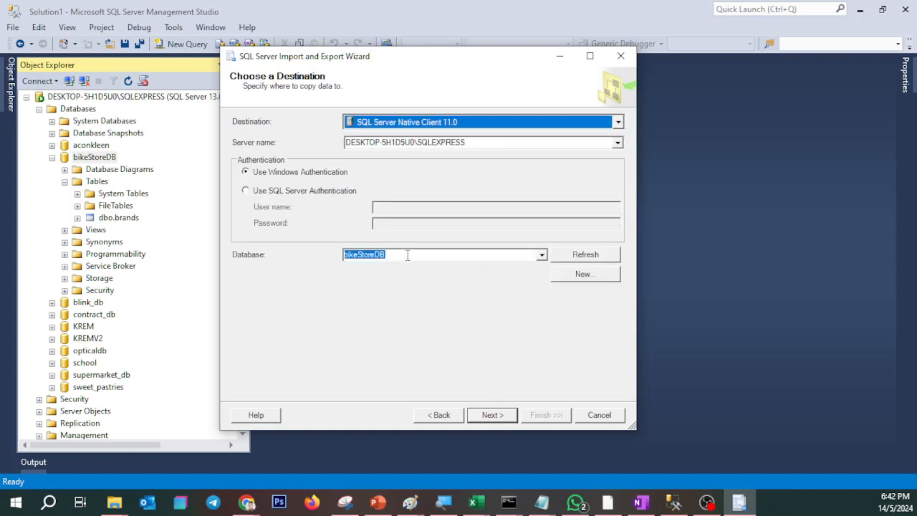
pyautogui.click(492, 415)
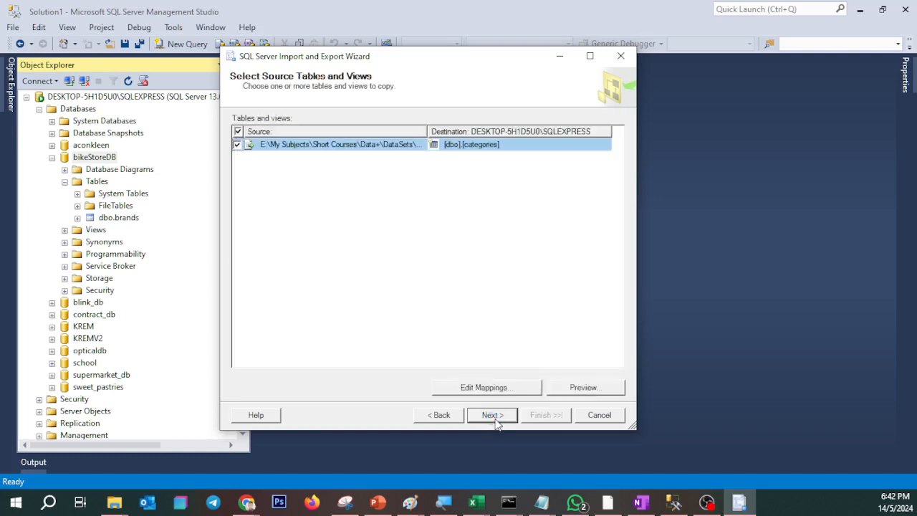
# Edit the column mappings for dbo.categories so that category_id has the type int.
pyautogui.click(498, 387)
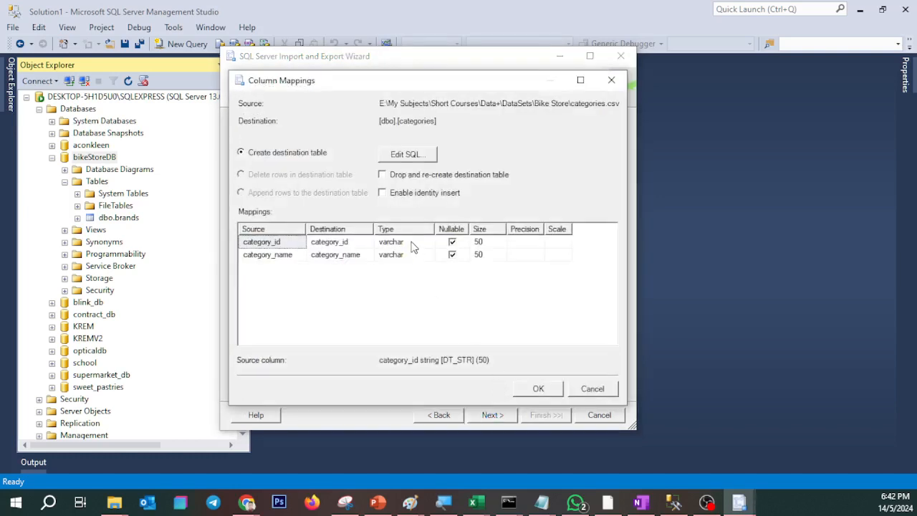
pyautogui.click(412, 243)
pyautogui.click(429, 243)
pyautogui.moveTo(429, 300); pyautogui.dragTo(430, 262)
pyautogui.click(404, 268)
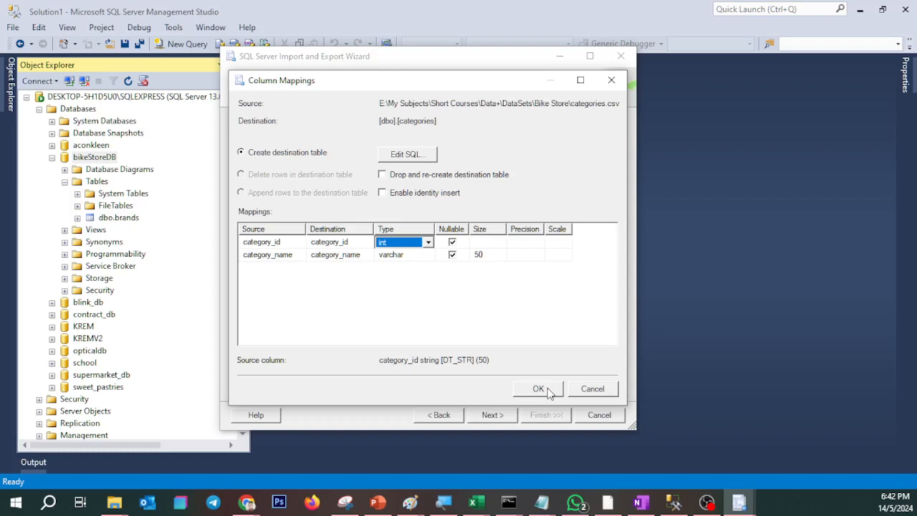
pyautogui.click(382, 194)
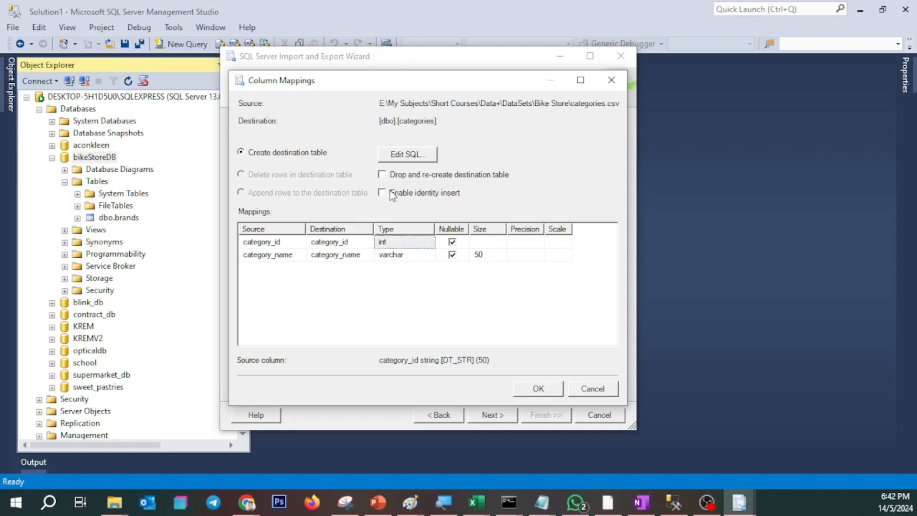
pyautogui.click(536, 387)
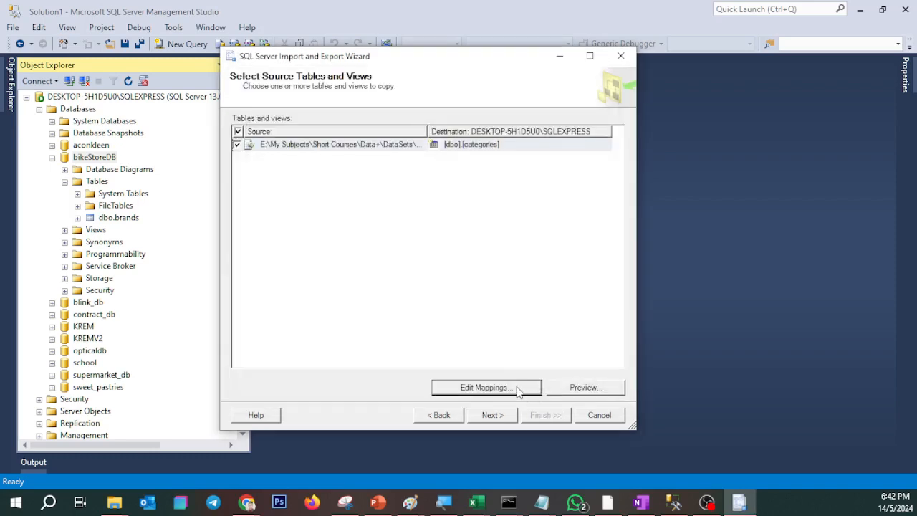
# Preview the categories data, run the import immediately with the default conversion settings, and close the wizard.
pyautogui.click(582, 387)
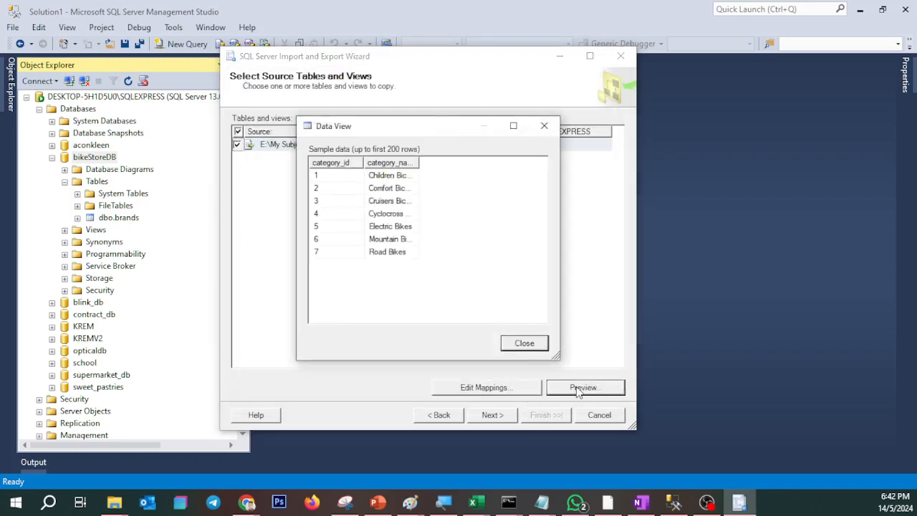
pyautogui.click(523, 343)
pyautogui.click(493, 415)
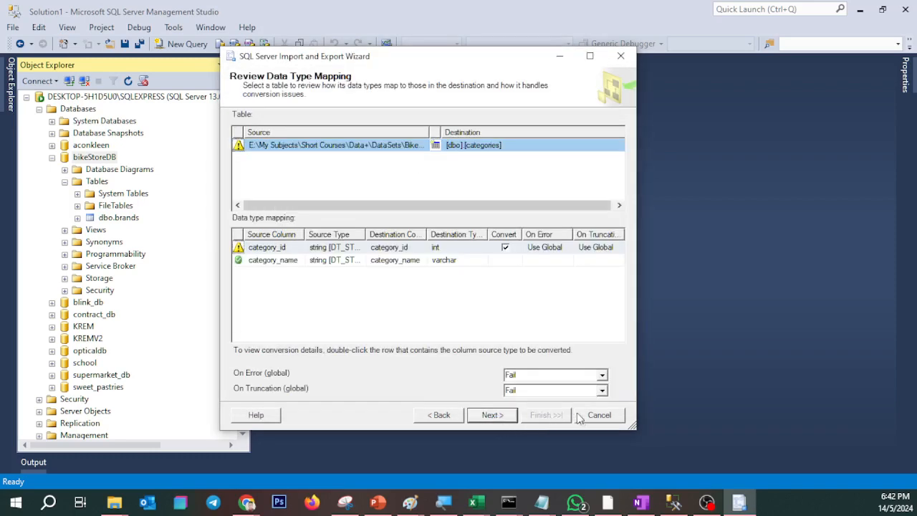
pyautogui.click(492, 415)
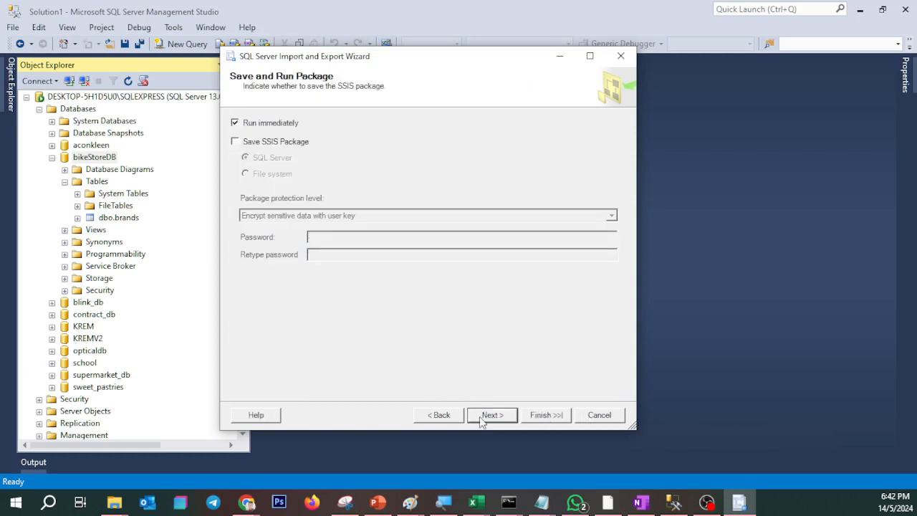
pyautogui.click(488, 417)
pyautogui.click(546, 416)
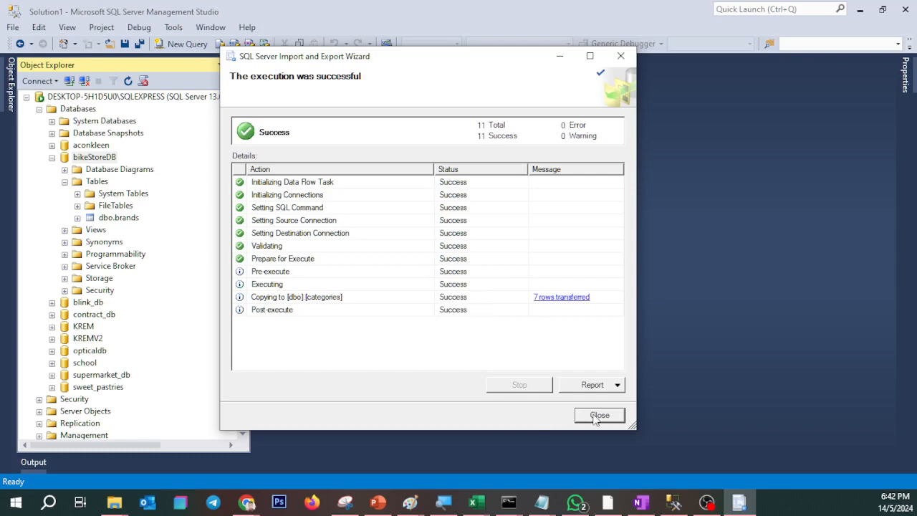
pyautogui.click(594, 415)
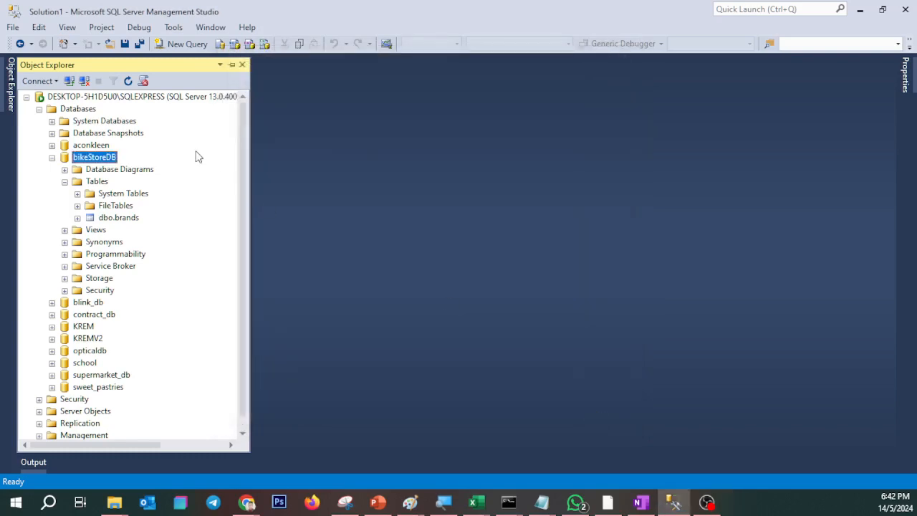
# Refresh and expand the bikeStoreDB table list, and switch to the Bike Store folder in File Explorer to check the remaining CSV files.
pyautogui.click(128, 82)
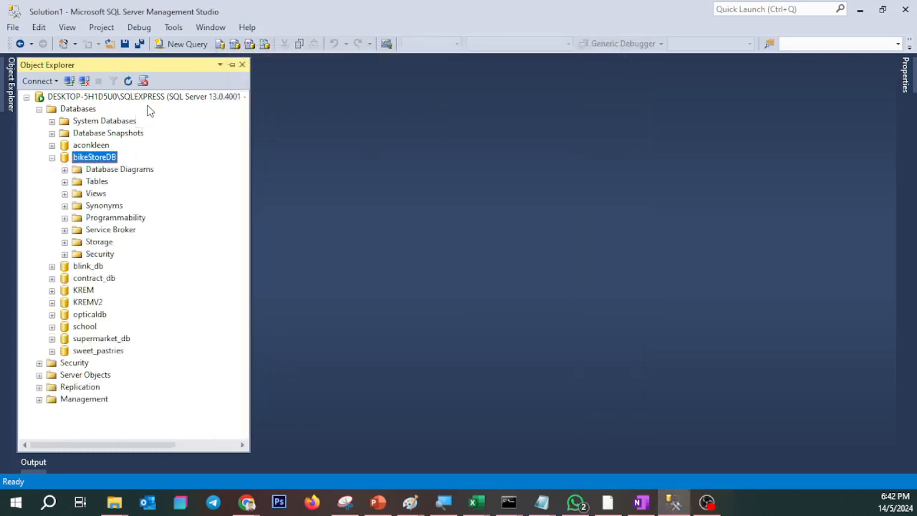
pyautogui.click(64, 182)
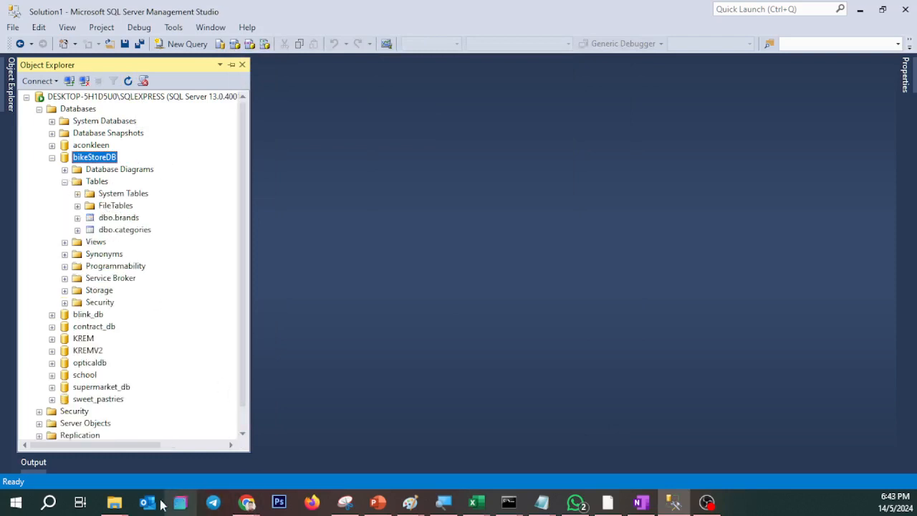
pyautogui.click(113, 502)
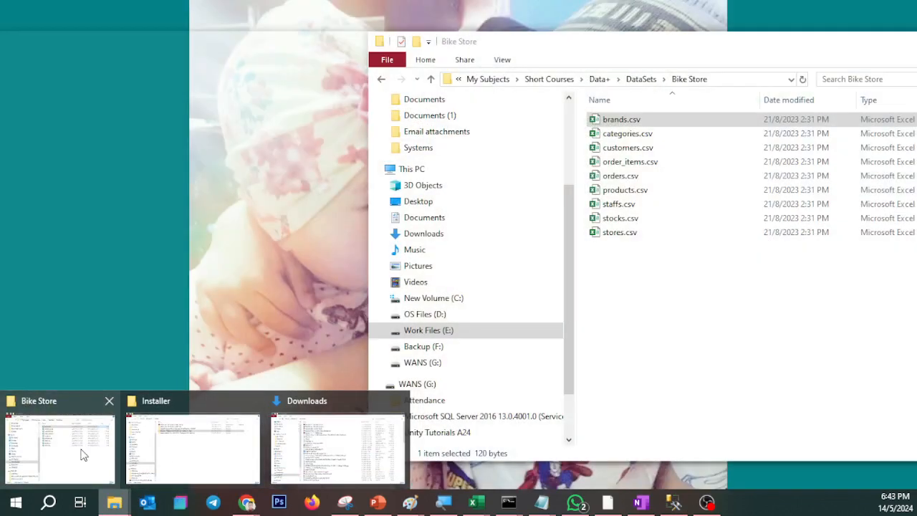
pyautogui.click(81, 455)
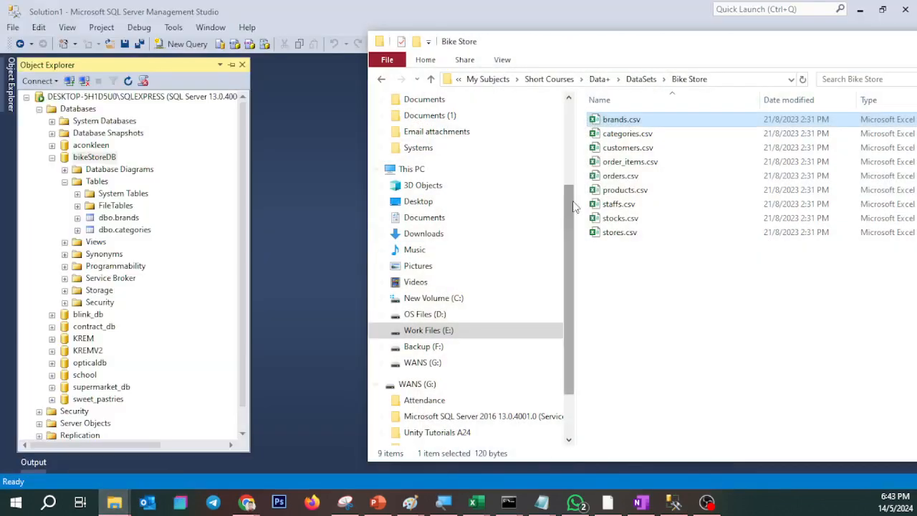